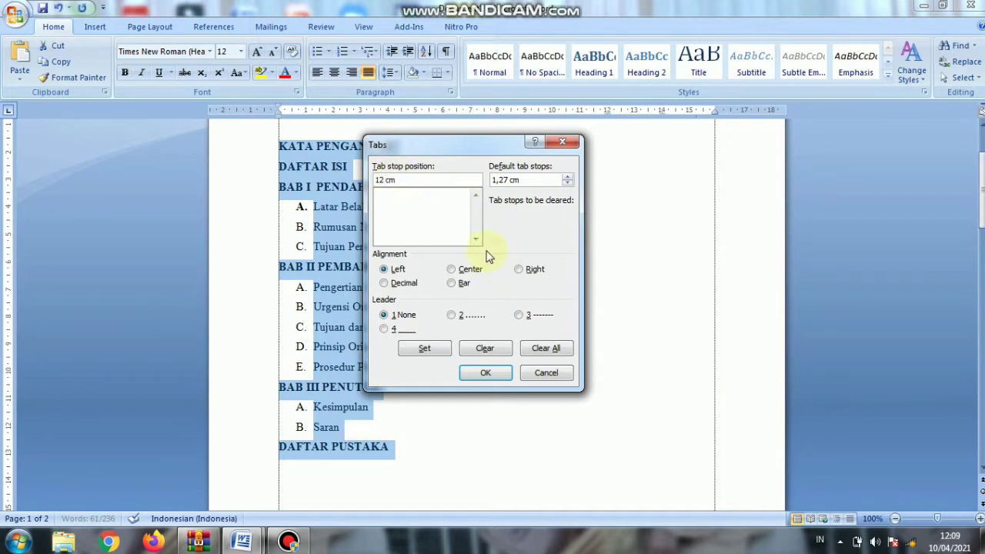
- Add a centred 12 cm tab stop with dotted leader 2 to the selected table-of-contents lines
click(458, 271)
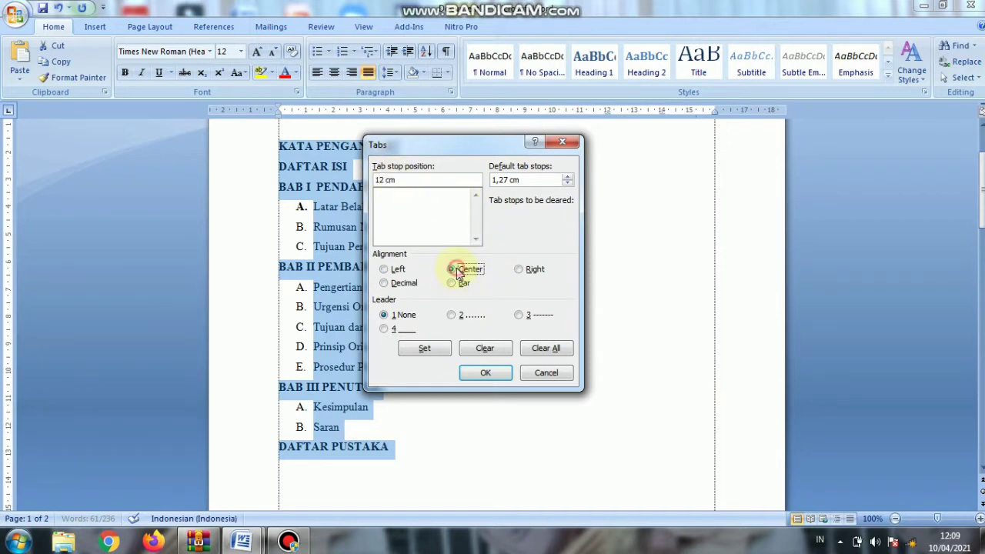
click(455, 319)
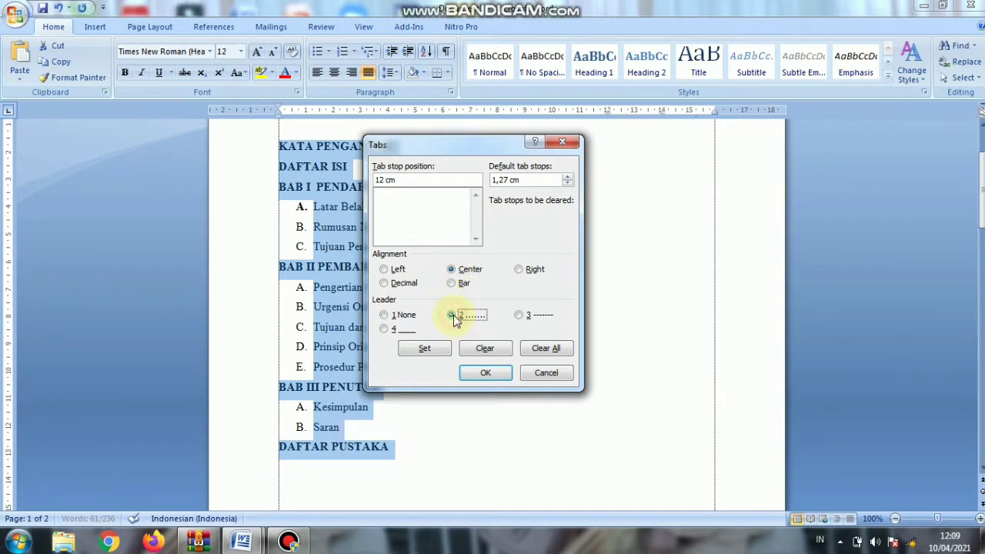
click(431, 355)
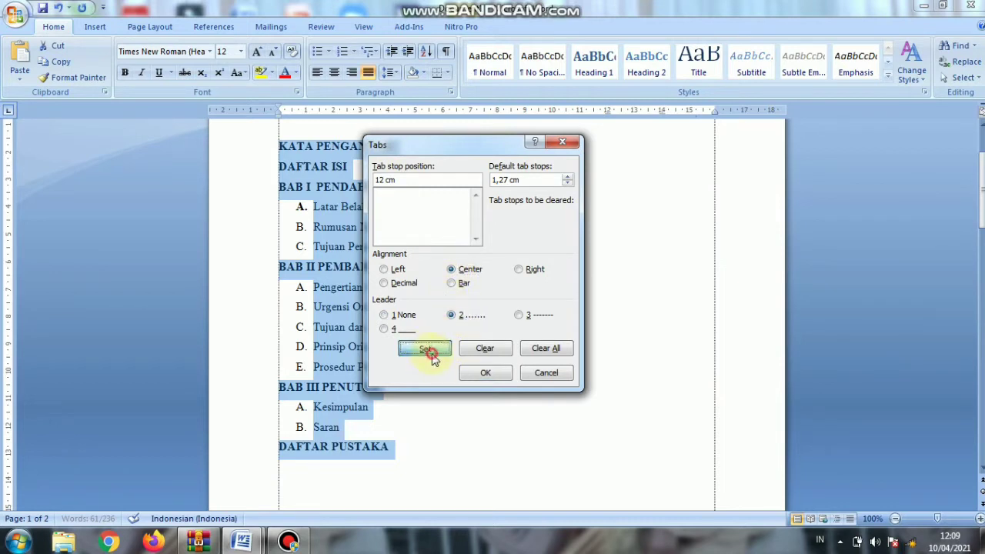
click(485, 374)
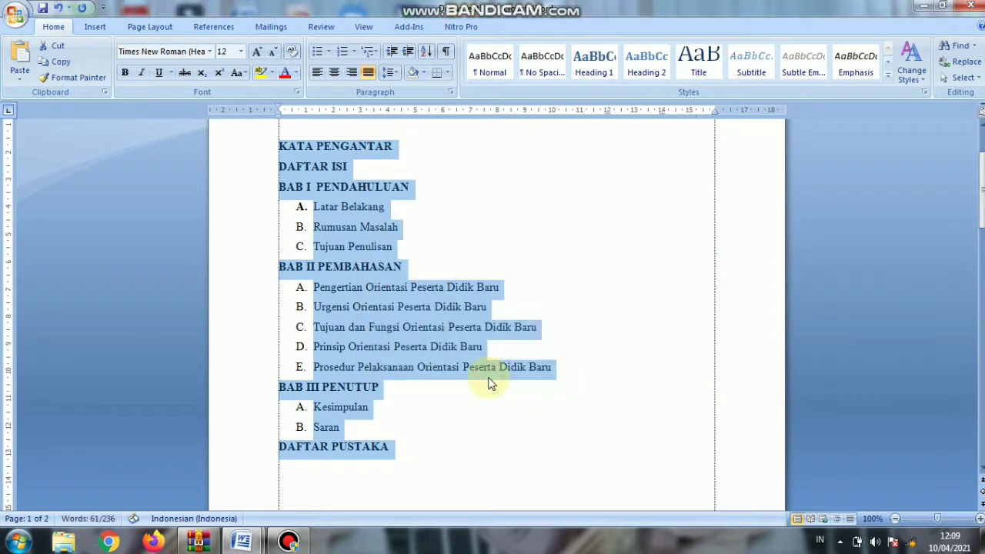
- Insert dotted tab leaders after the KATA PENGANTAR, DAFTAR ISI and Latar Belakang entries
click(397, 147)
key(Tab)
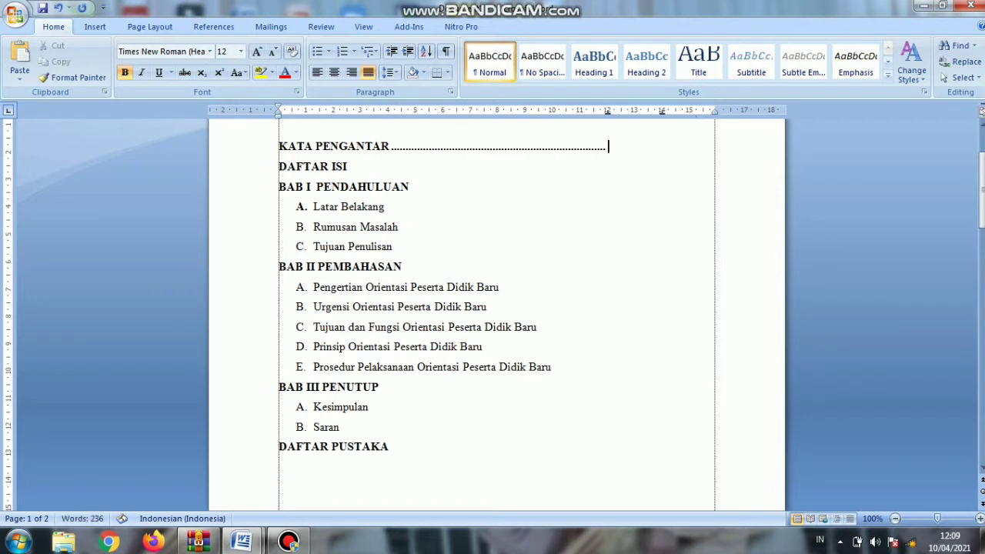
click(349, 168)
key(Tab)
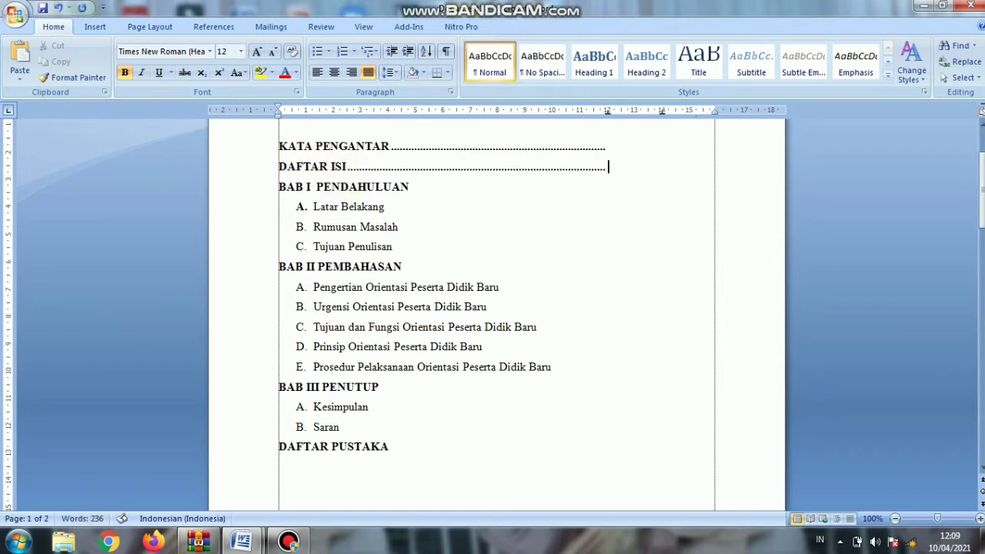
click(392, 206)
key(Tab)
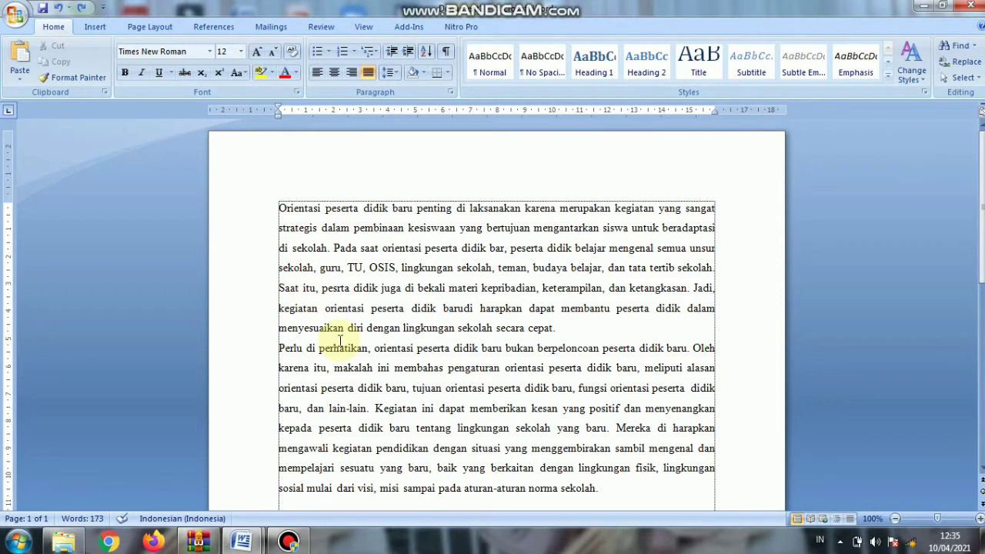
- Open the paragraph settings for the whole document text and choose Justified alignment with Body Text outline level
key(ctrl+a)
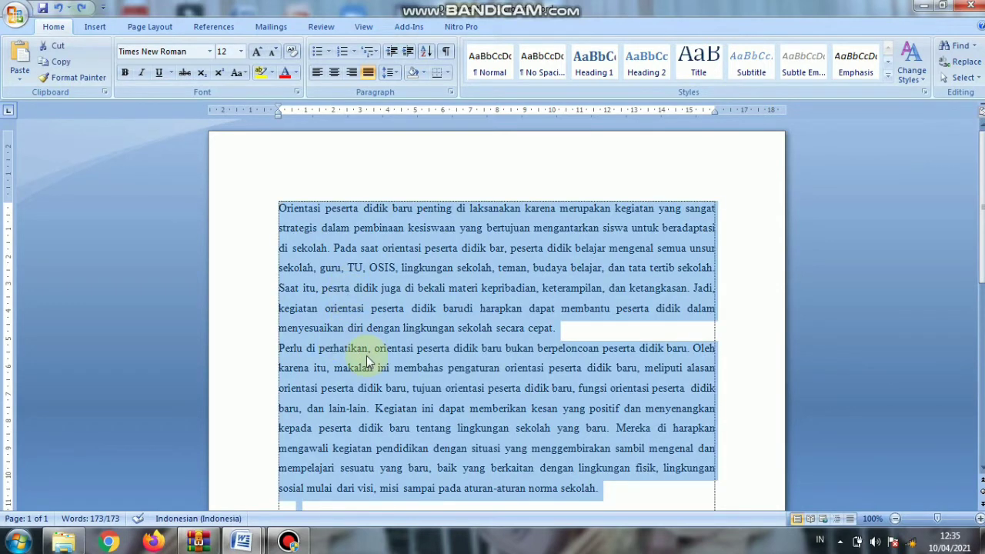
right_click(366, 356)
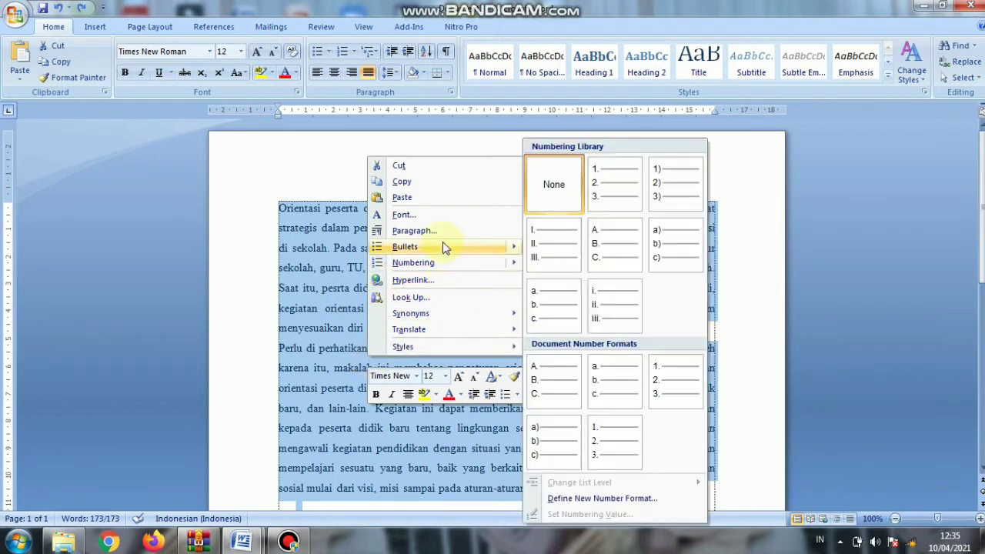
click(441, 231)
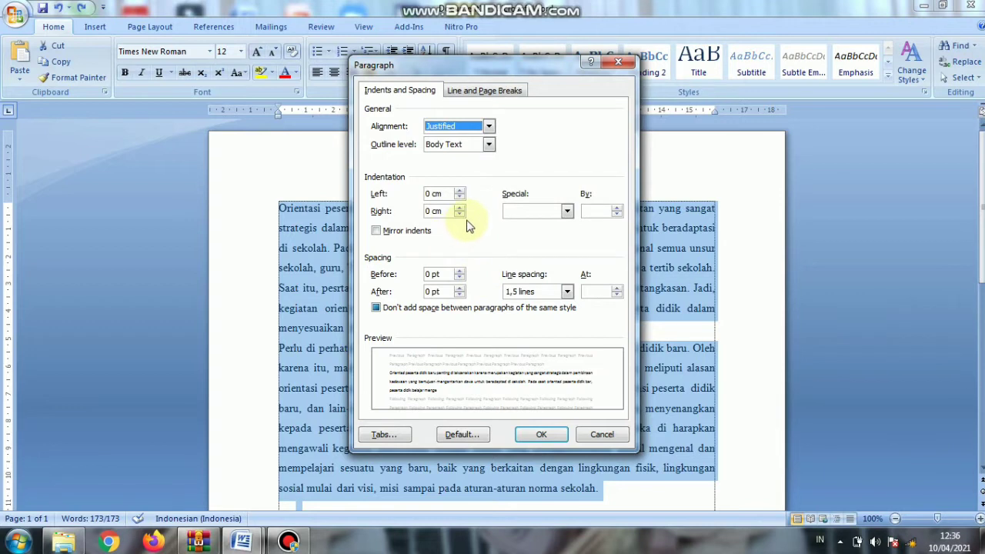
click(488, 127)
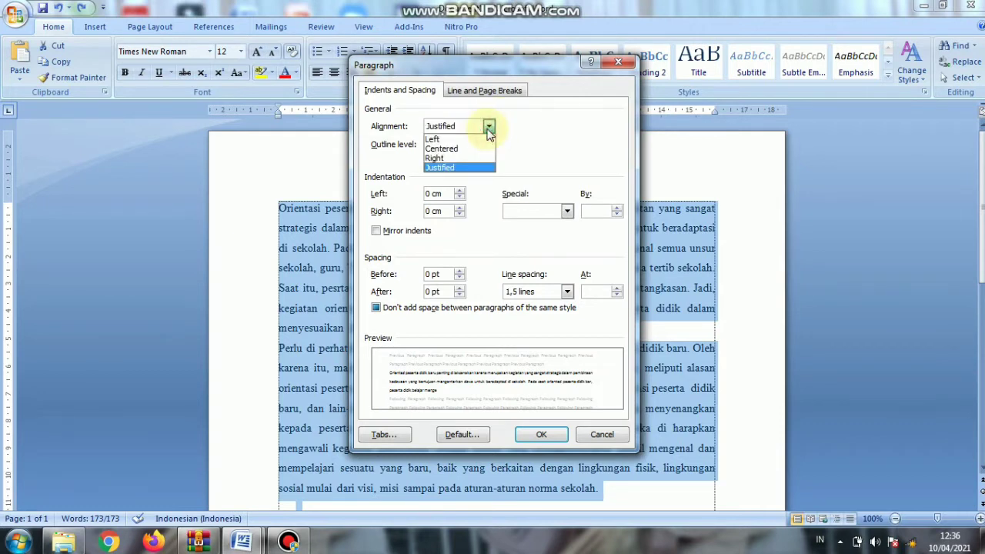
click(476, 169)
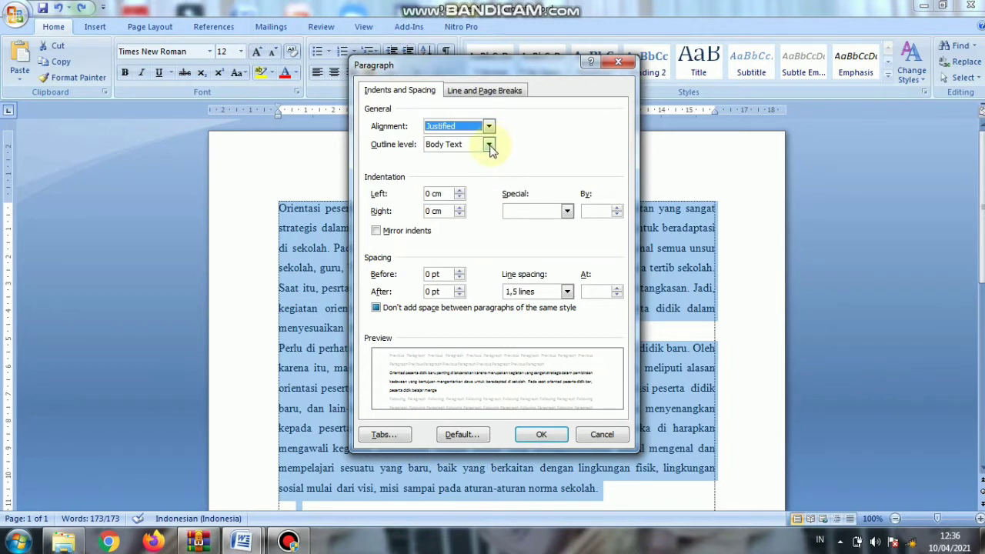
click(489, 146)
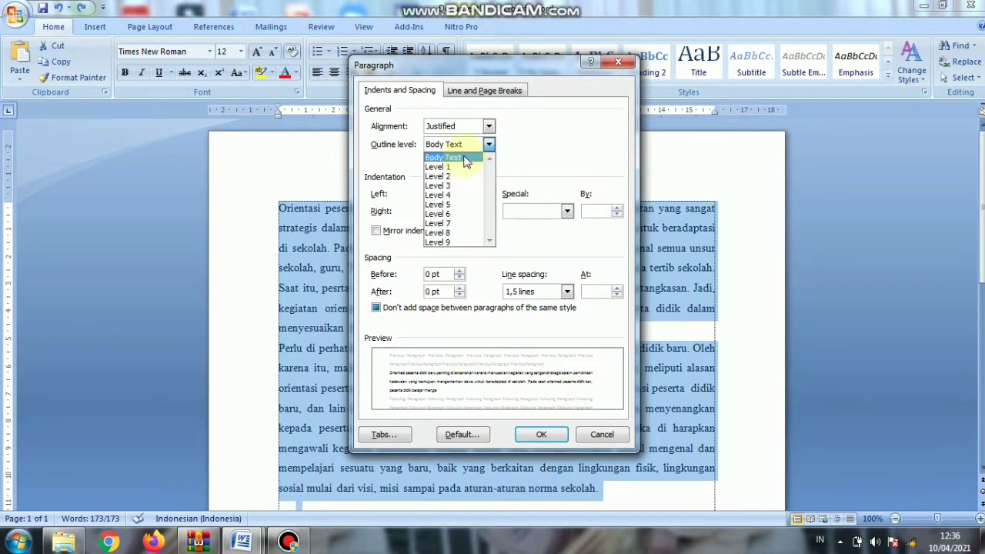
click(463, 157)
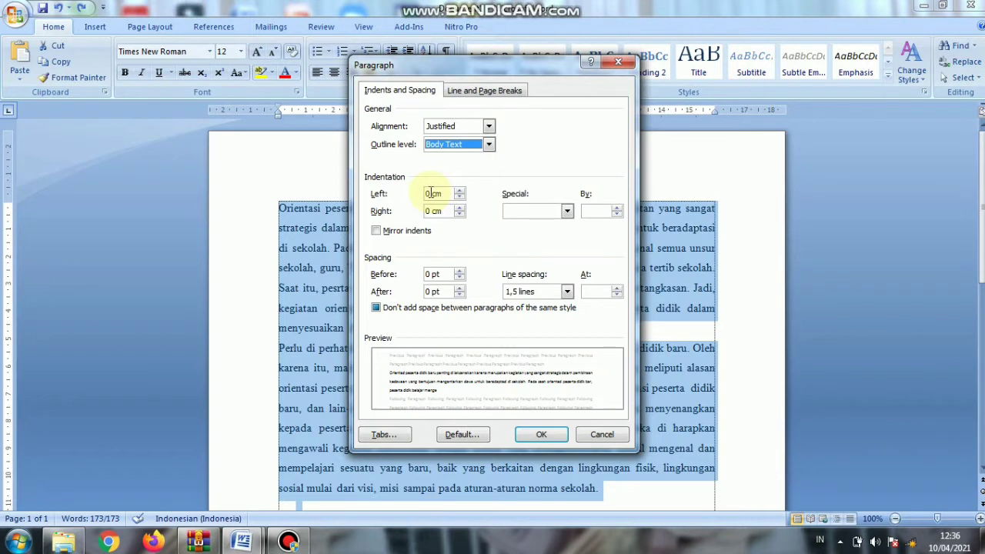
- Set the left and right indentation to 2 cm and the special indent to First line
click(433, 194)
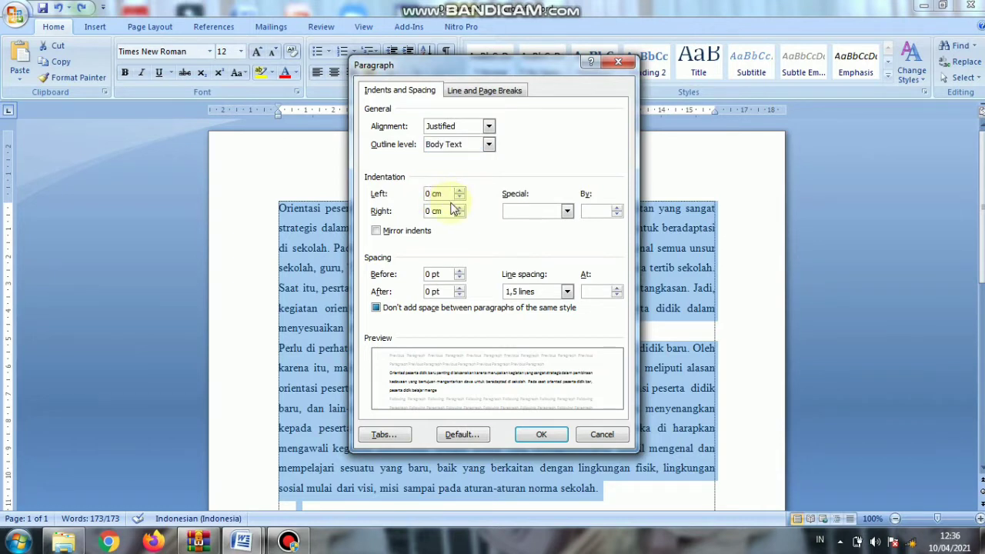
text(2)
key(BackSpace)
key(BackSpace)
text(2)
click(432, 211)
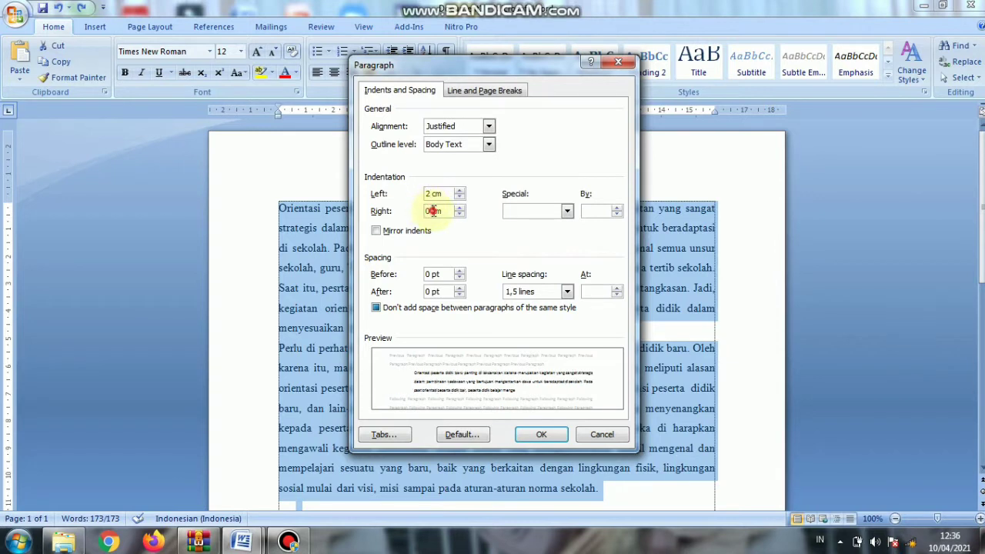
key(BackSpace)
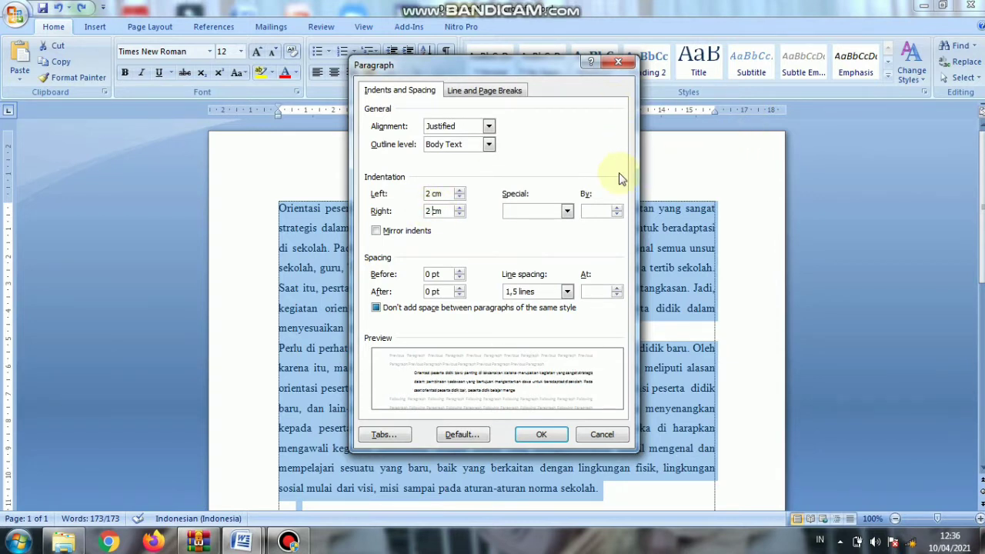
click(567, 212)
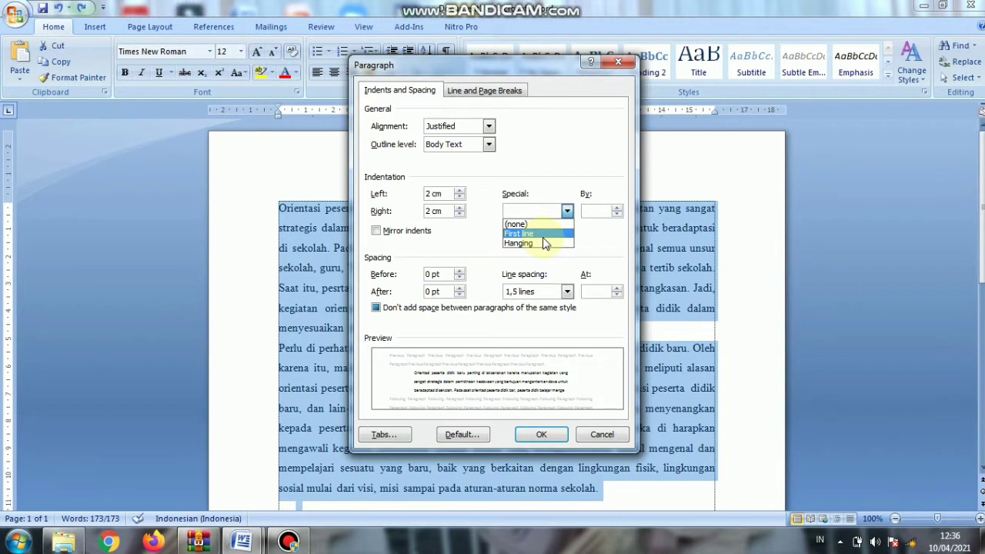
click(544, 234)
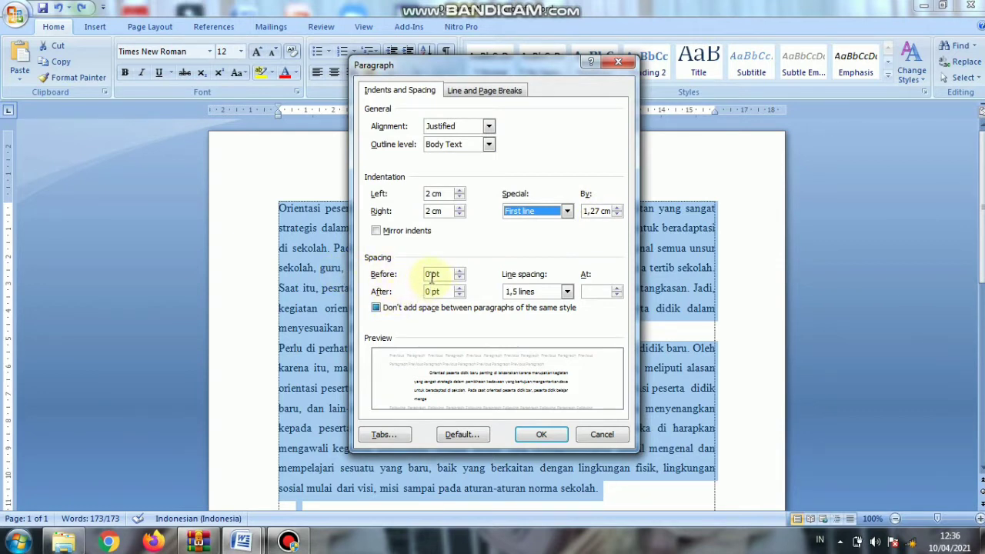
- Set the spacing after to 12 pt and the line spacing to Multiple at 1,5, and apply the paragraph settings
click(433, 291)
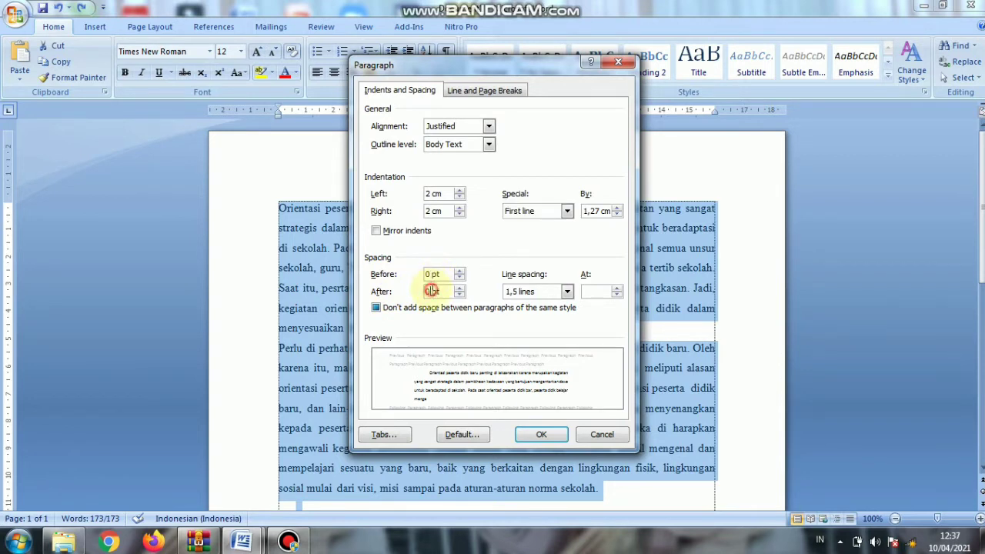
key(BackSpace)
text(12)
click(618, 288)
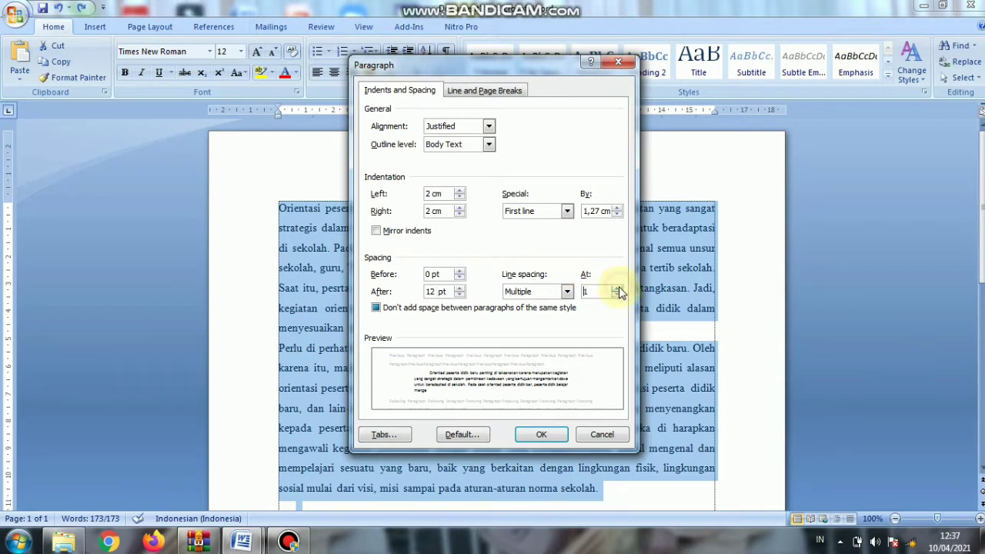
click(618, 289)
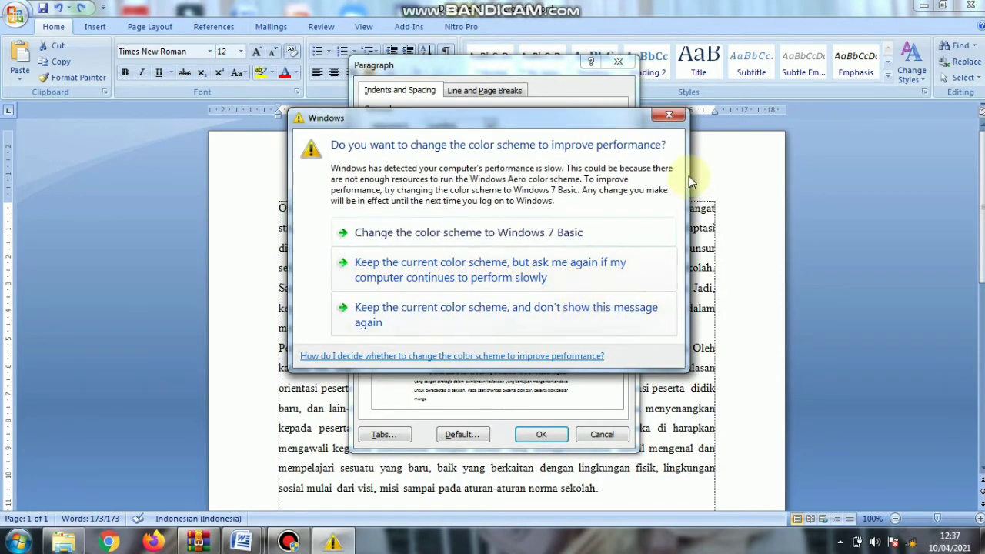
click(671, 116)
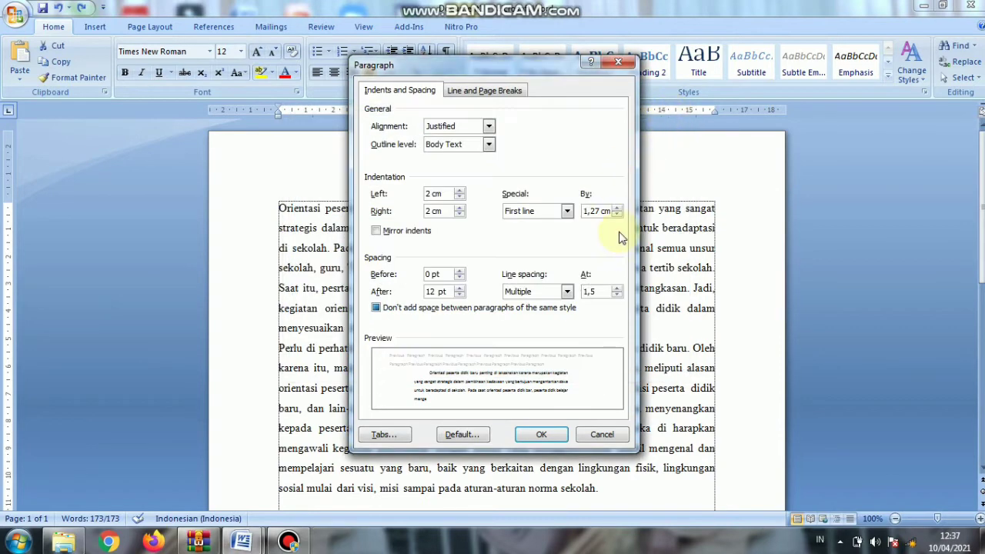
click(542, 435)
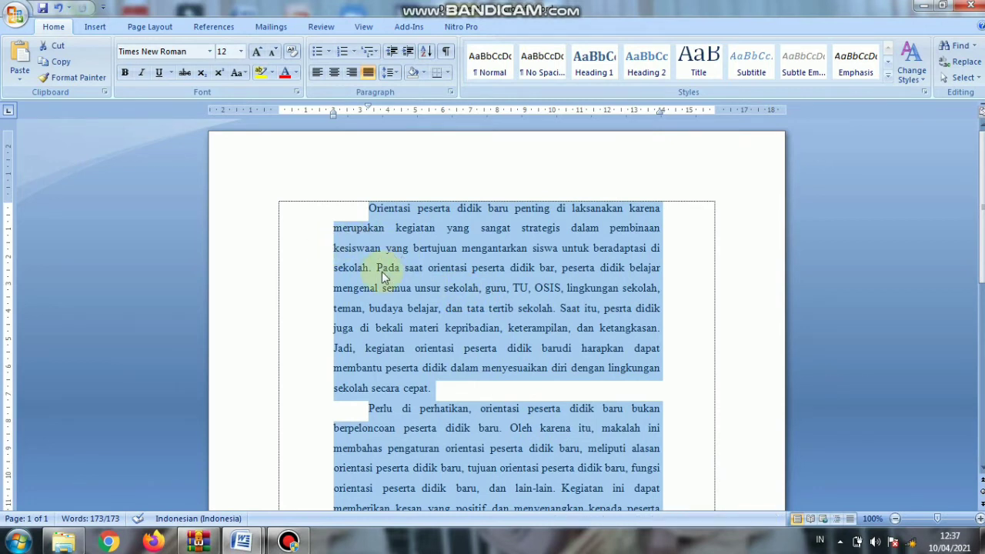
- Reopen the paragraph settings for the selected text and change the special indent to Hanging
right_click(382, 272)
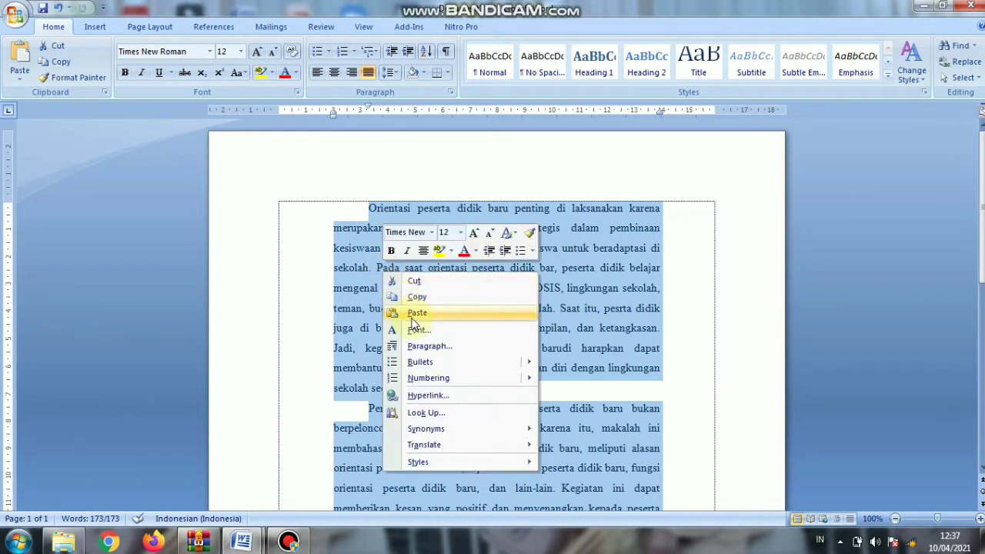
click(417, 346)
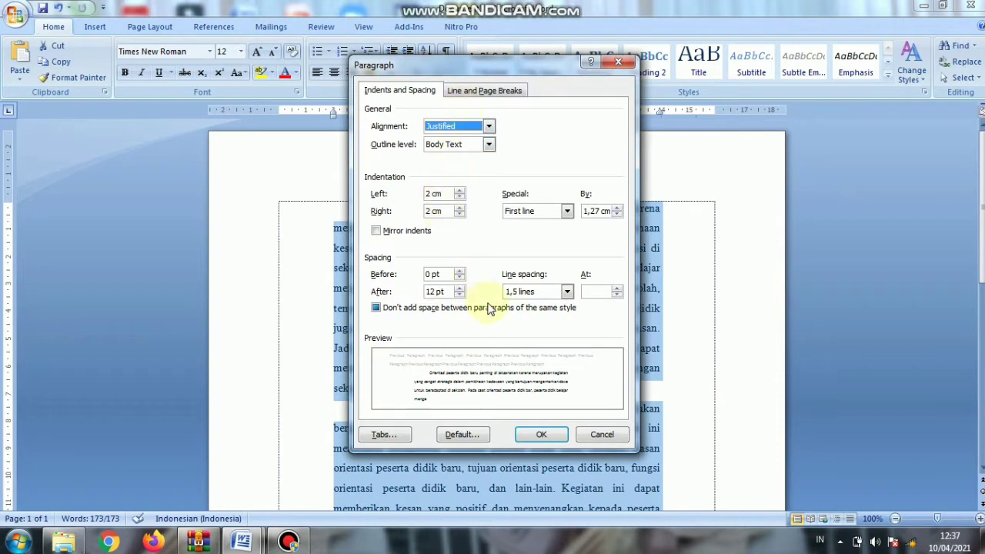
click(568, 212)
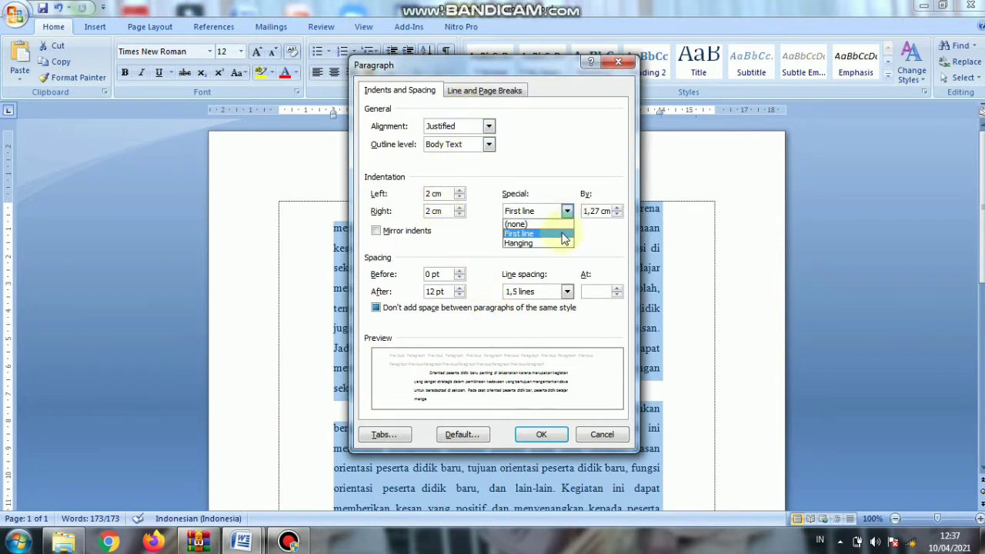
click(550, 248)
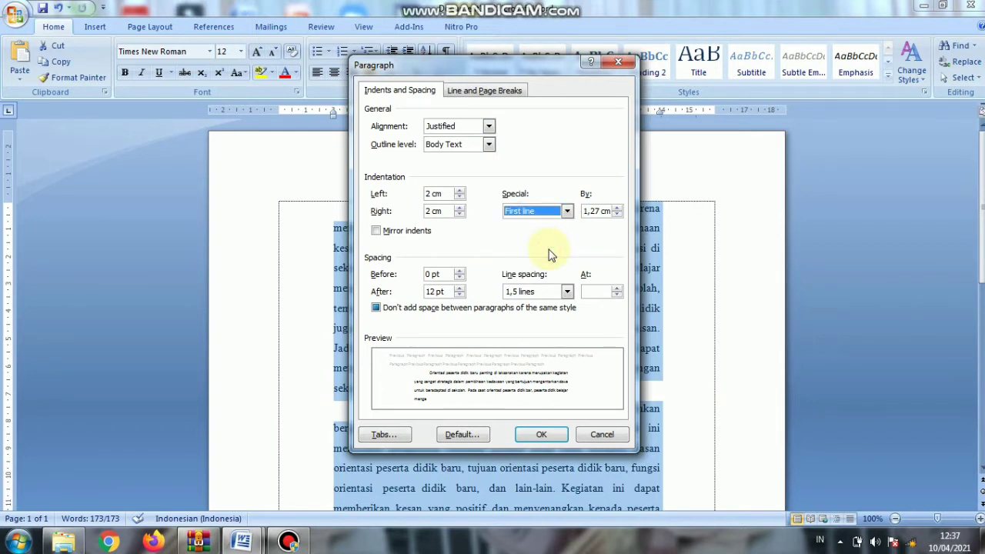
click(567, 211)
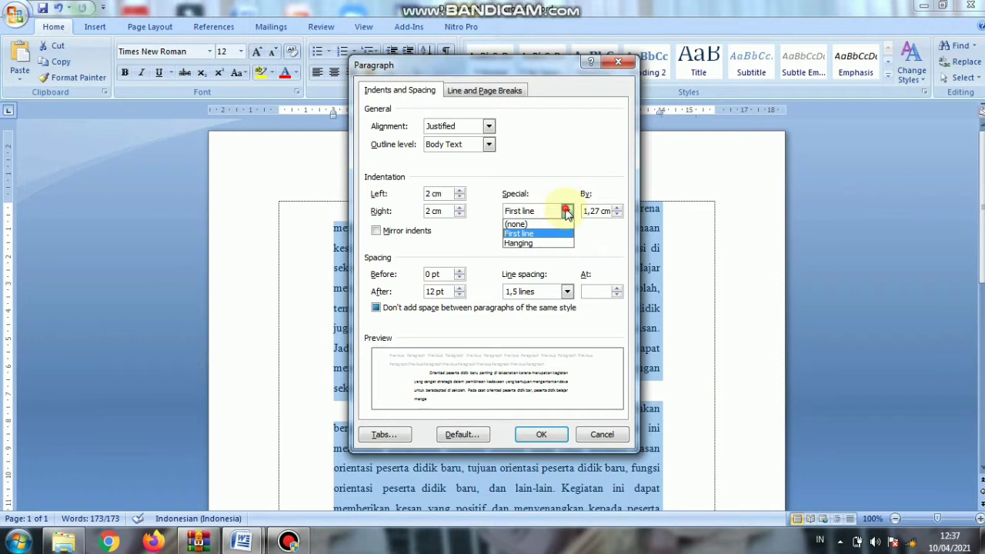
click(548, 244)
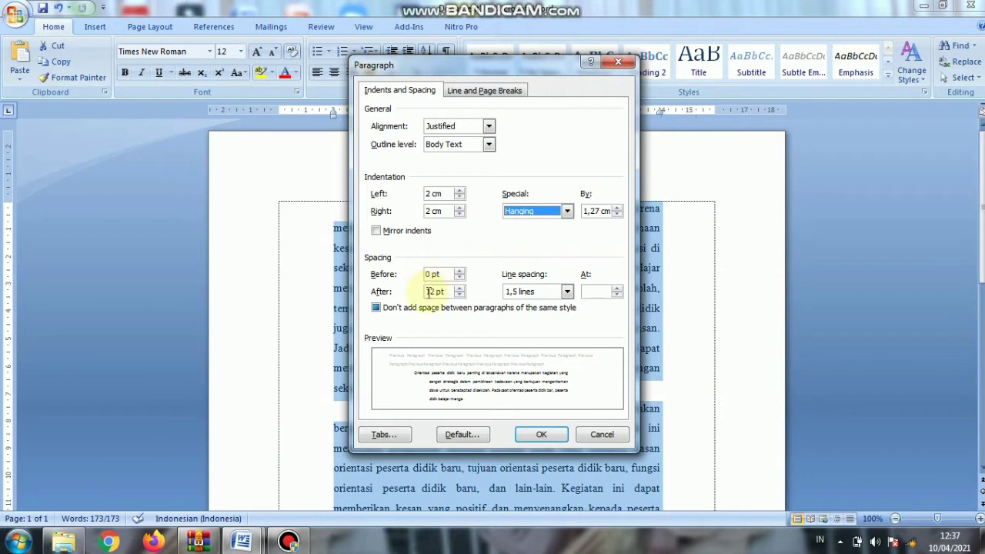
- Set spacing before to 12 pt, spacing after to 0 pt and line spacing to Multiple at 1,5, and apply the settings
click(432, 274)
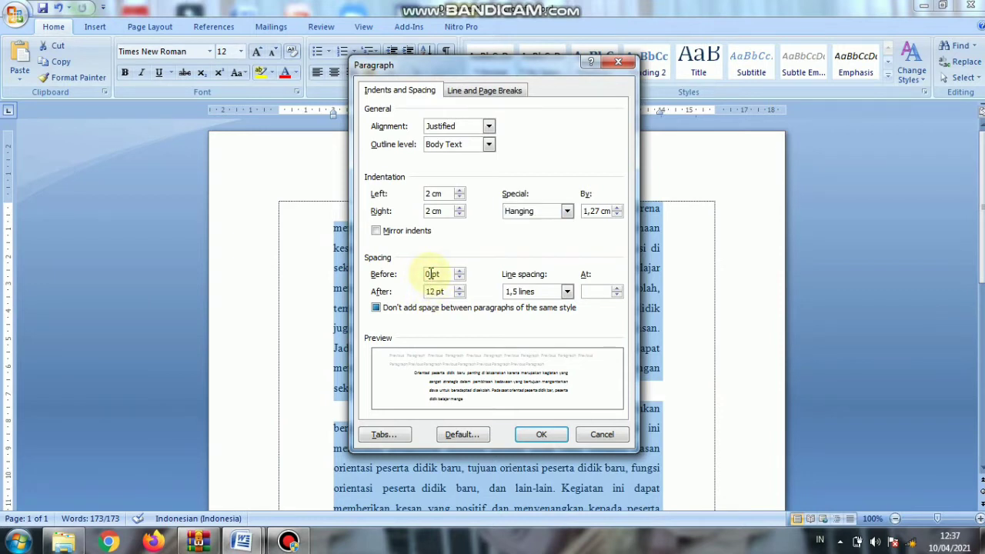
key(BackSpace)
text(12)
click(435, 291)
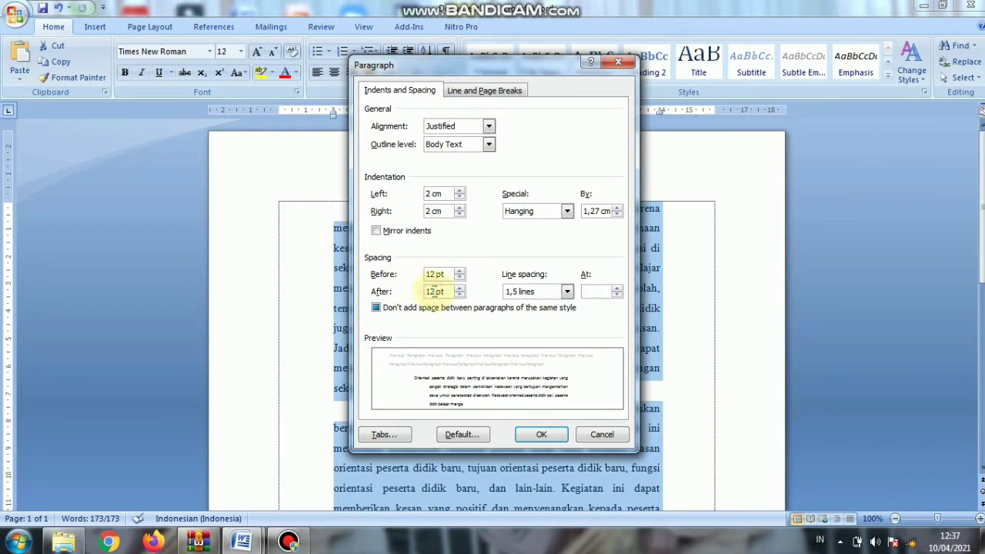
key(BackSpace)
key(BackSpace)
text(0)
click(617, 289)
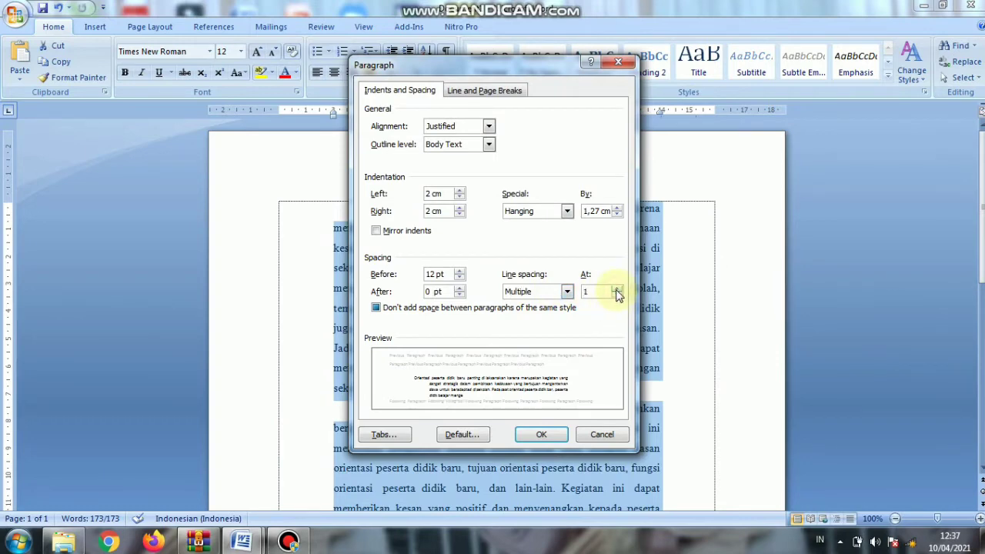
click(617, 287)
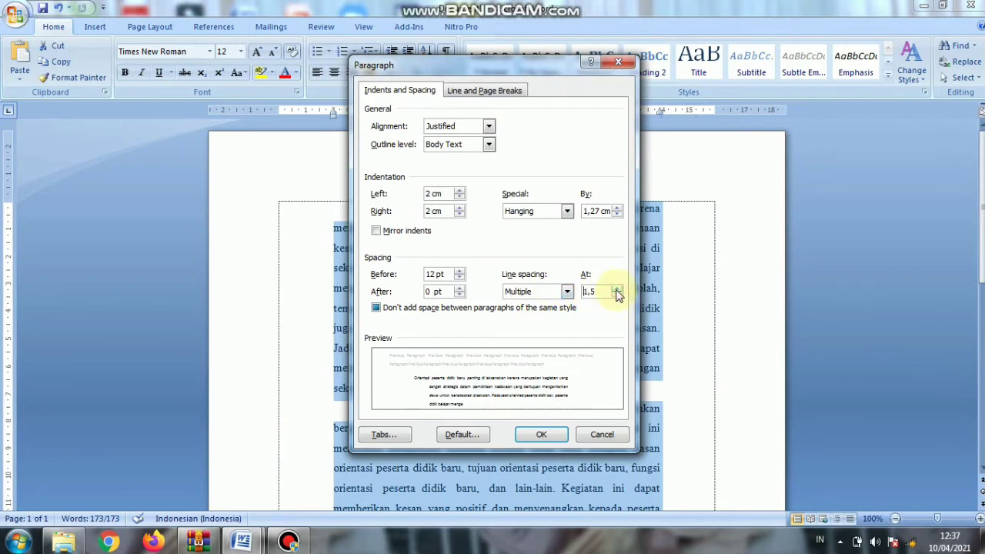
click(543, 436)
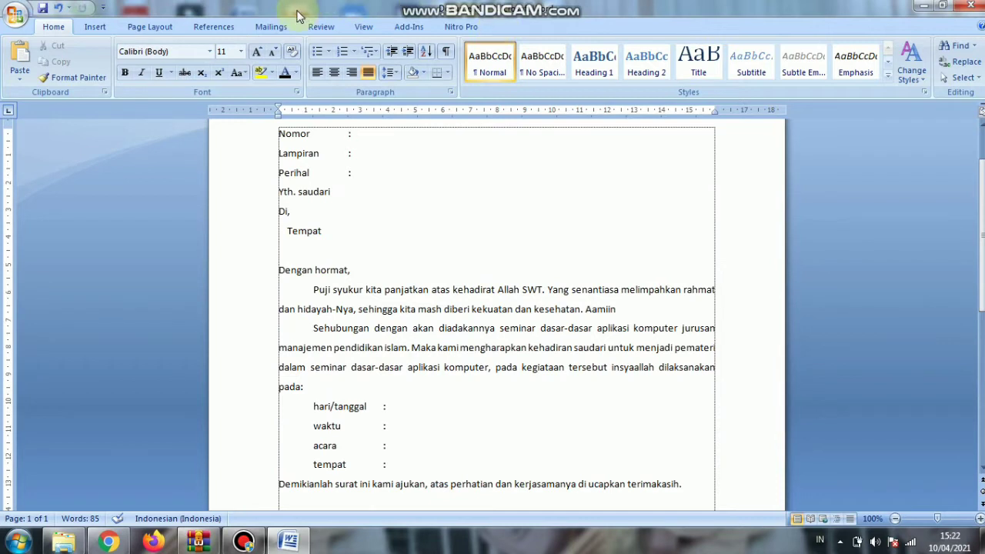
- Start typing a new mail merge recipient list for the letter and open its column customization
click(275, 27)
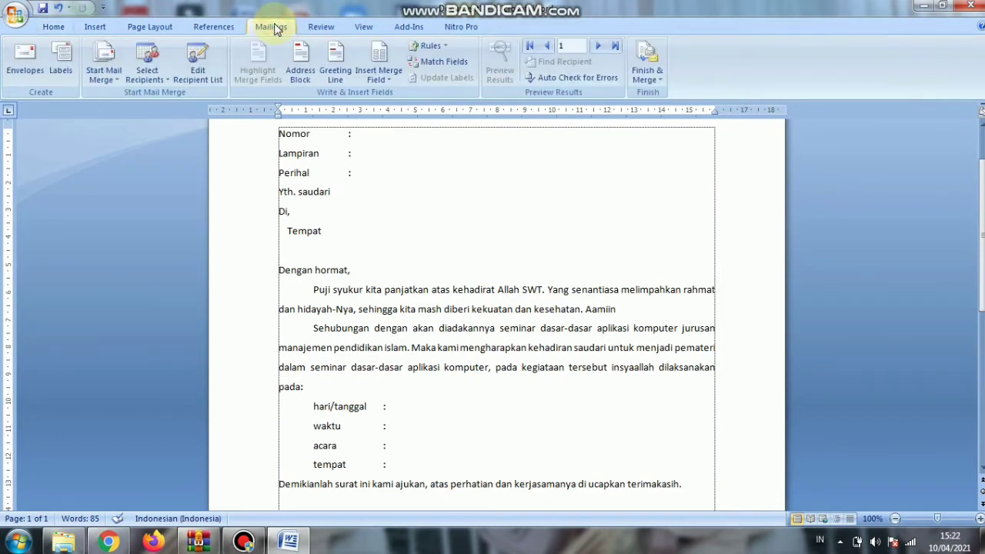
click(161, 65)
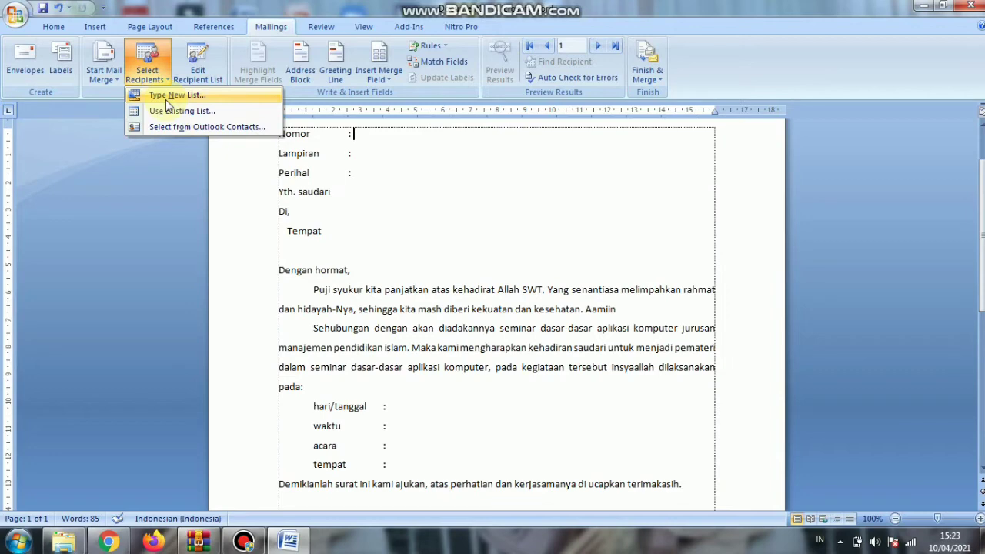
click(165, 97)
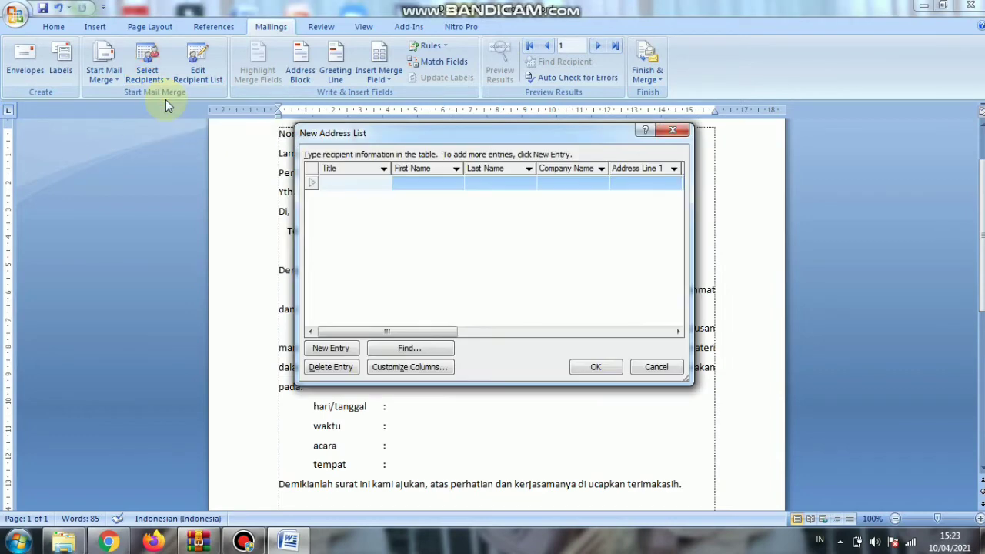
click(419, 381)
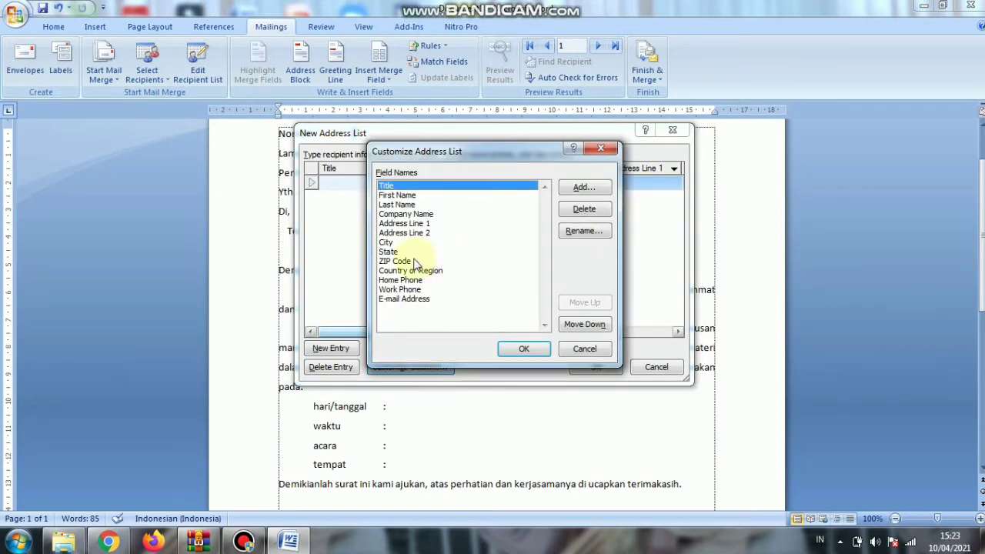
- Delete the E-mail Address, Work Phone, Home Phone, Country or Region and ZIP Code fields from the address list
click(415, 298)
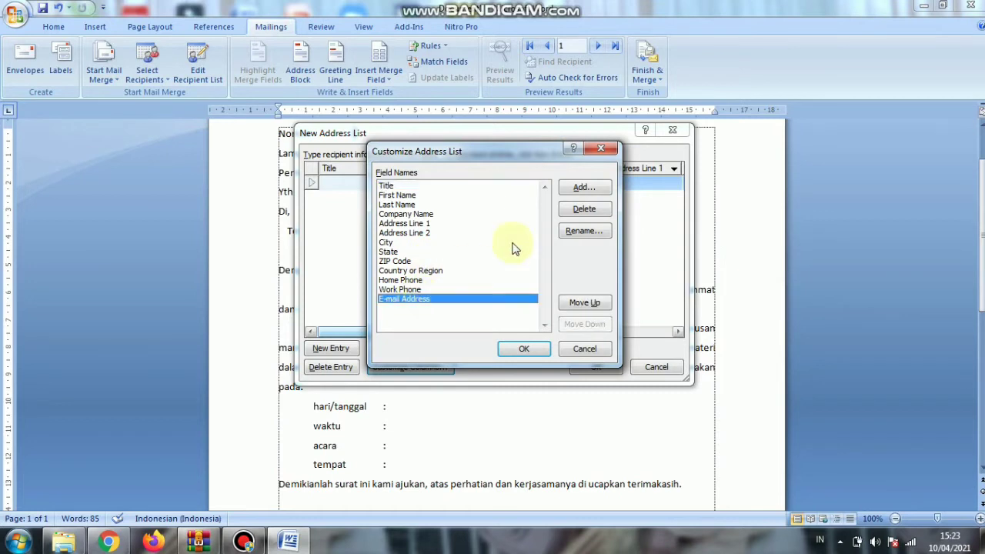
click(593, 212)
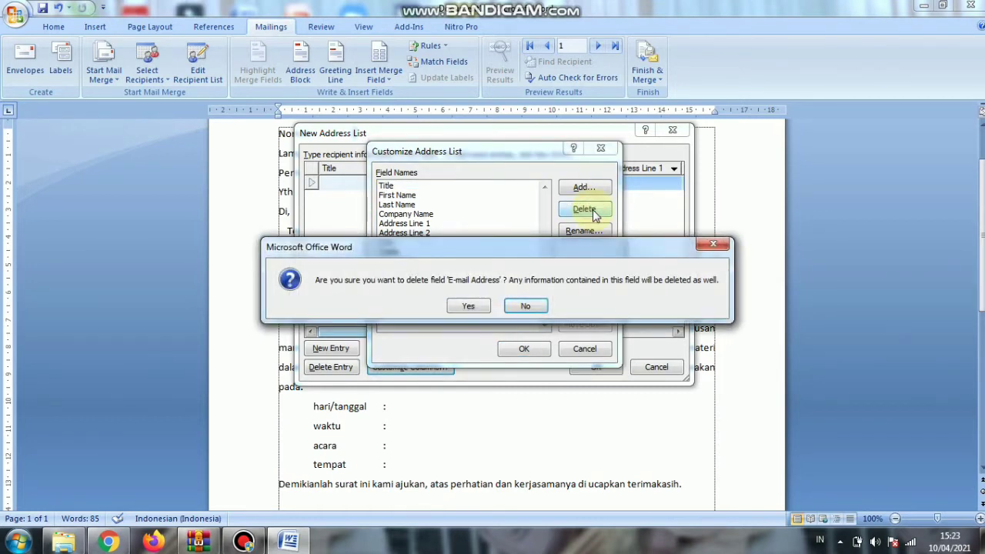
click(467, 306)
click(582, 210)
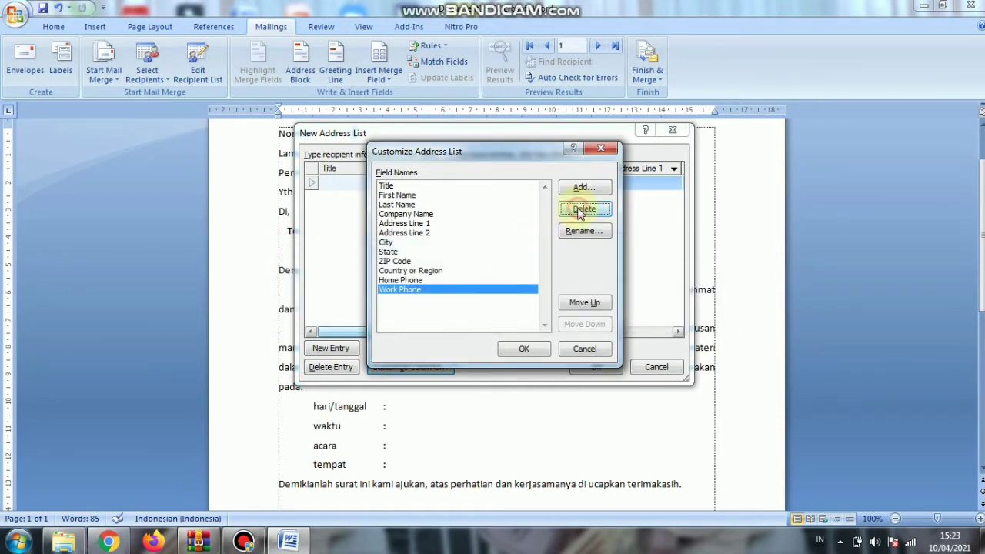
click(467, 307)
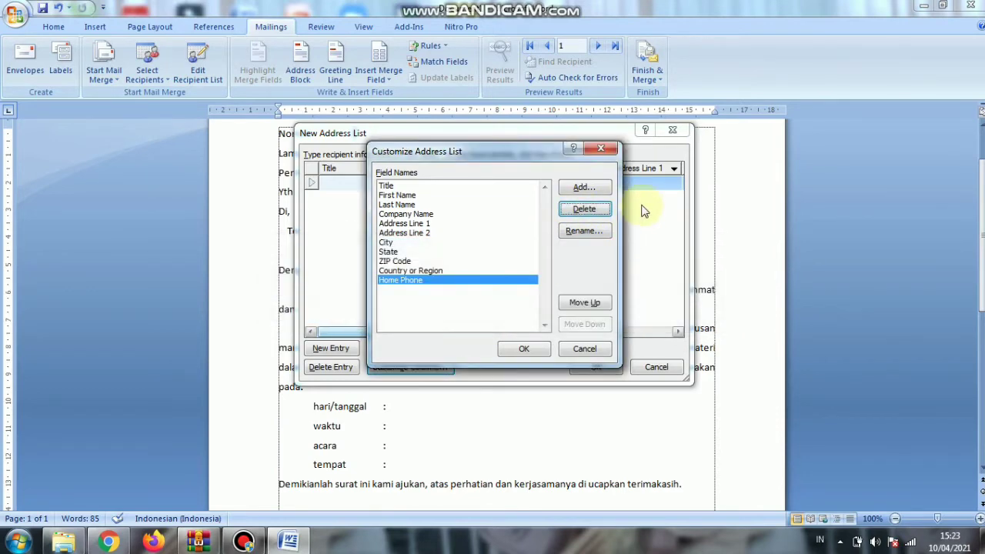
click(595, 214)
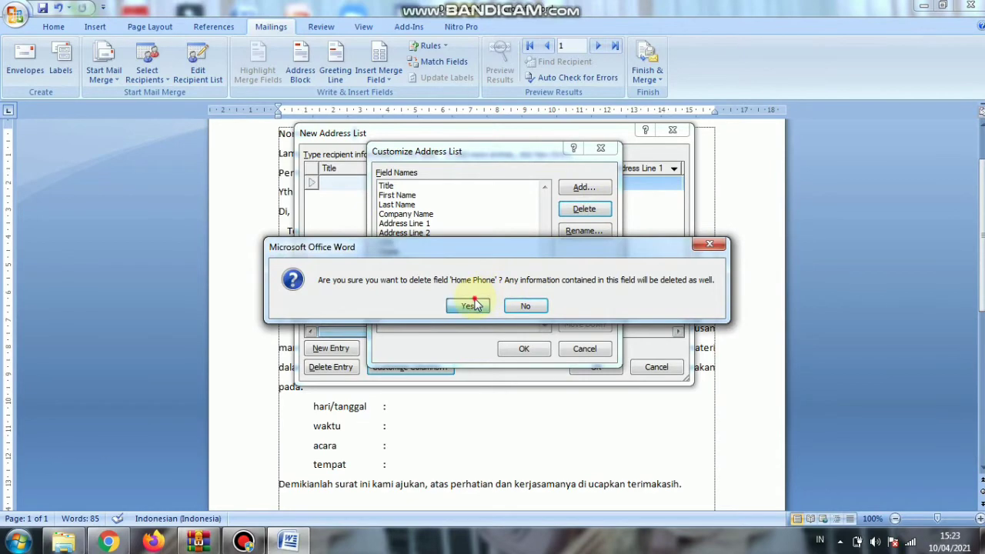
click(469, 304)
click(584, 209)
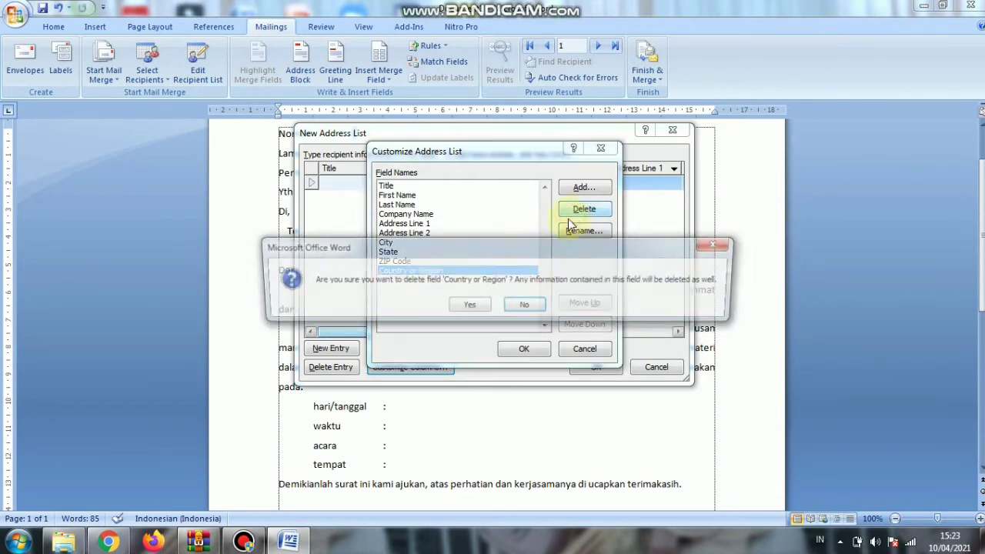
click(468, 307)
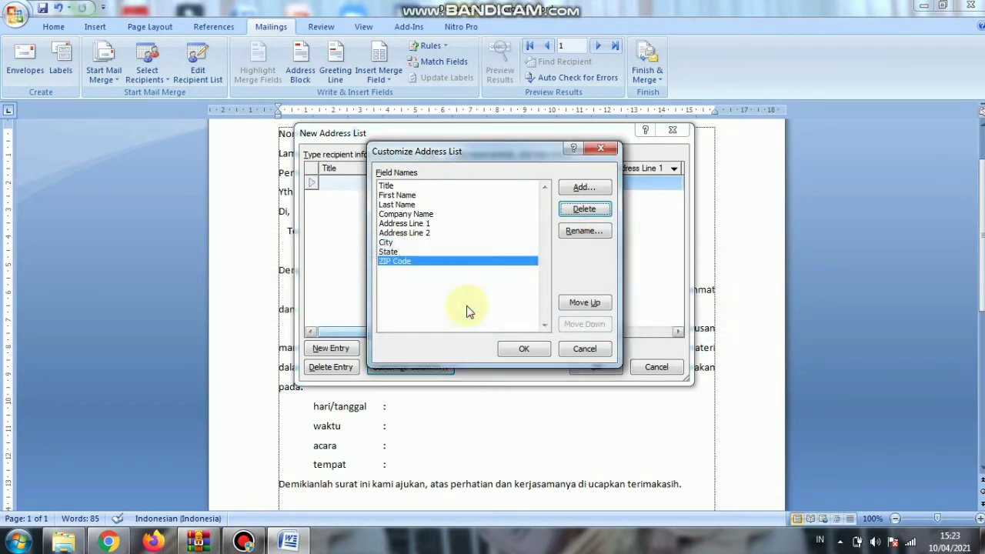
click(575, 209)
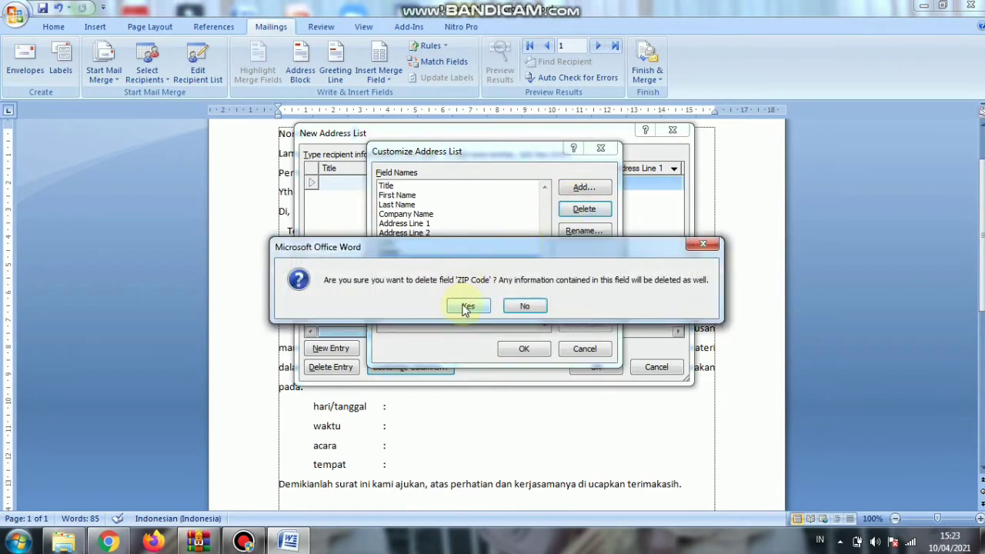
click(464, 304)
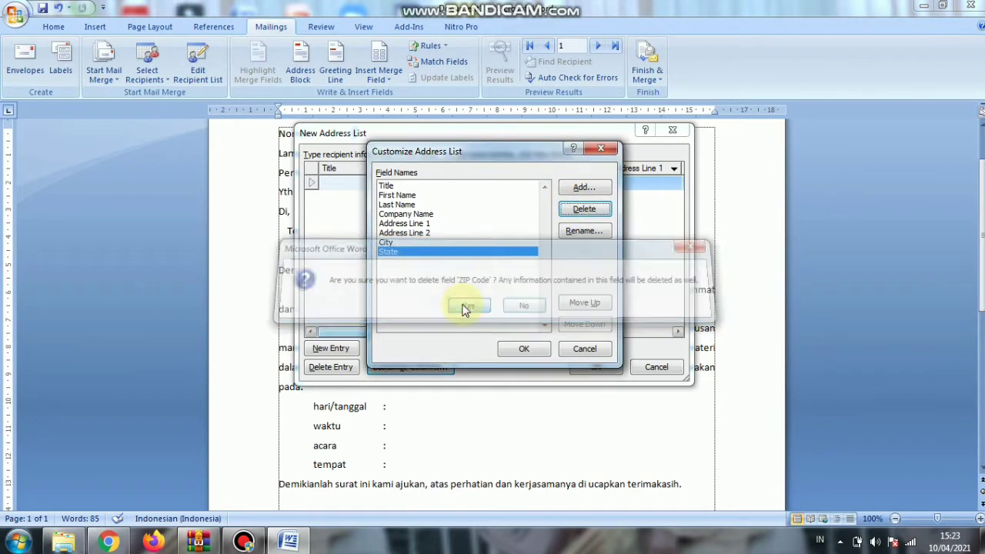
- Rename the Title field of the address list to nomor
click(441, 187)
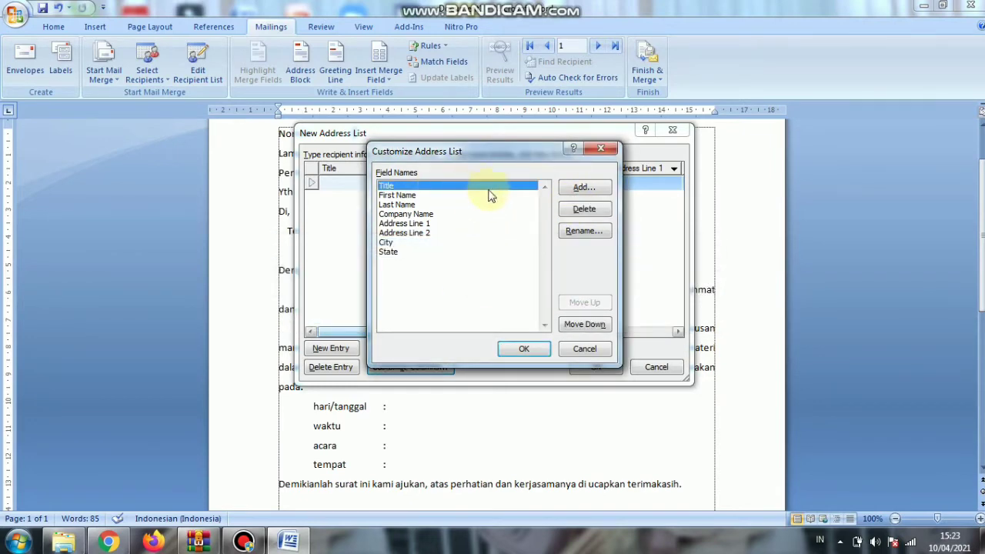
click(583, 231)
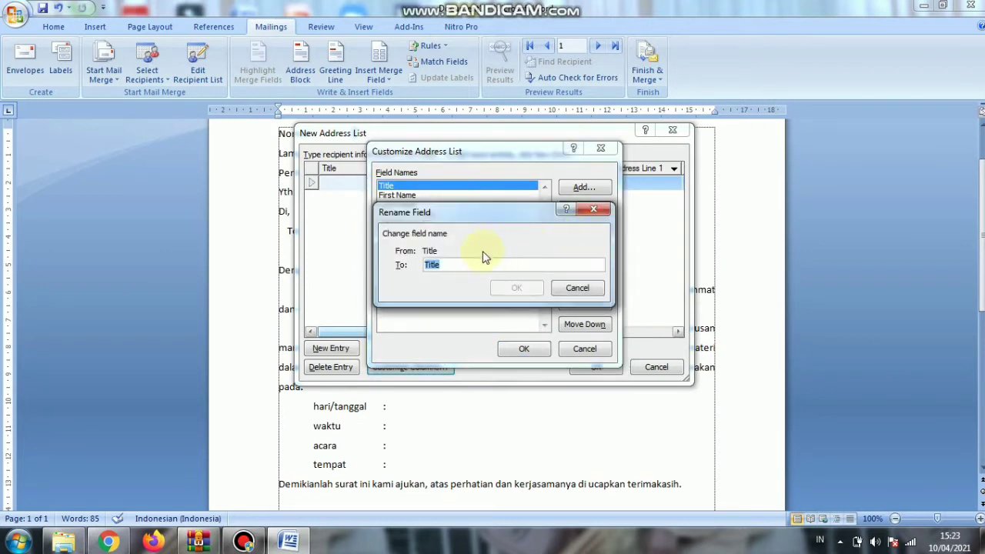
text(nomo)
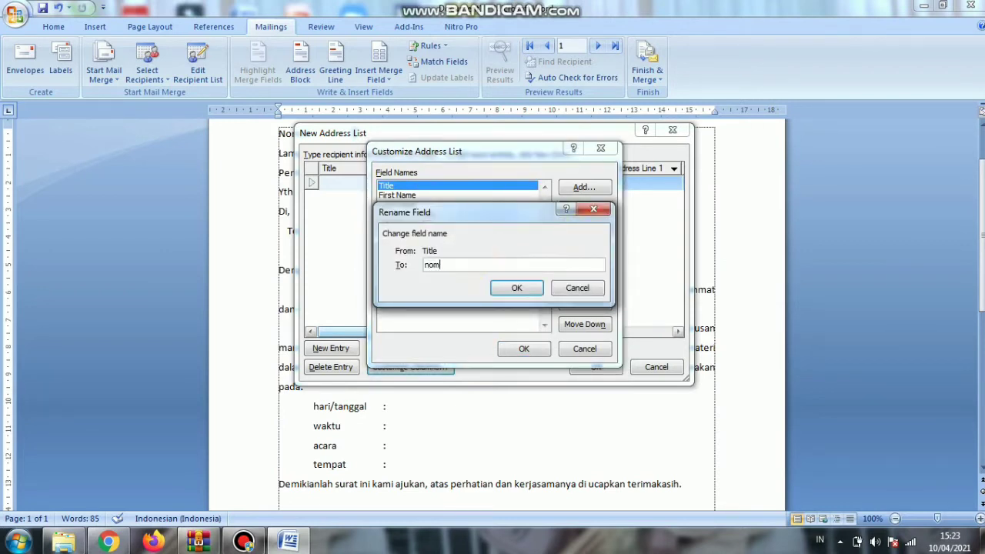
text(r)
key(BackSpace)
text(or)
key(Return)
- Rename the First Name field to lampiran and the Last Name field to perihal
click(443, 194)
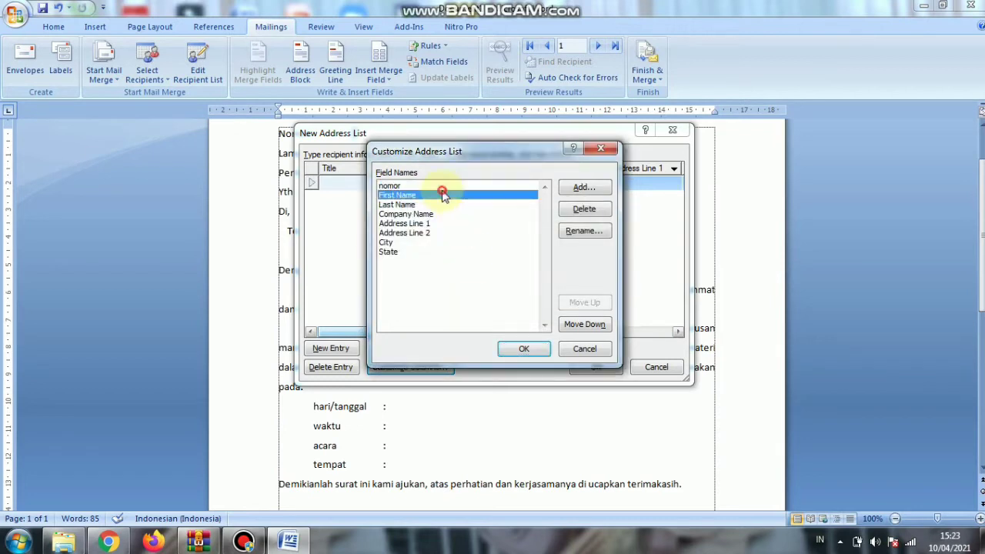
click(583, 232)
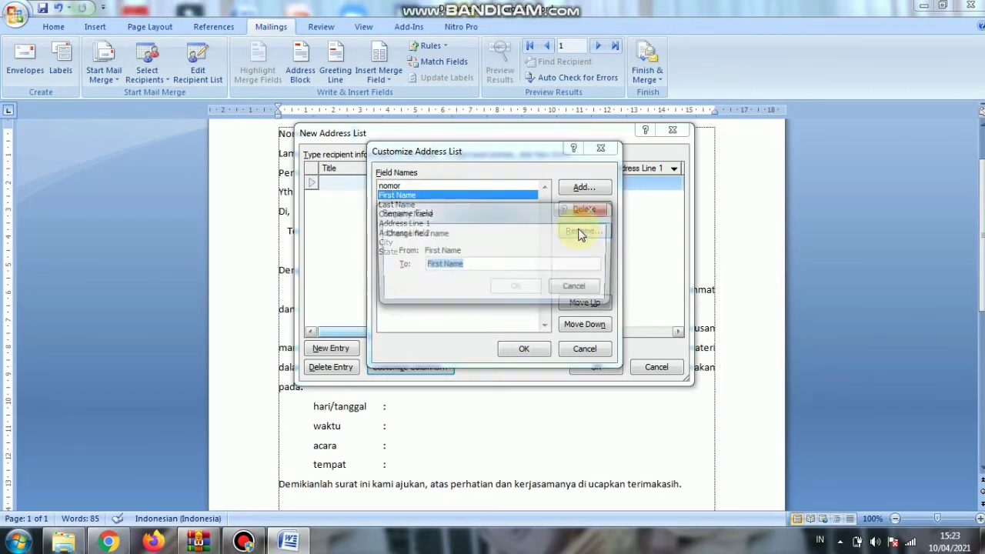
text(lampiran)
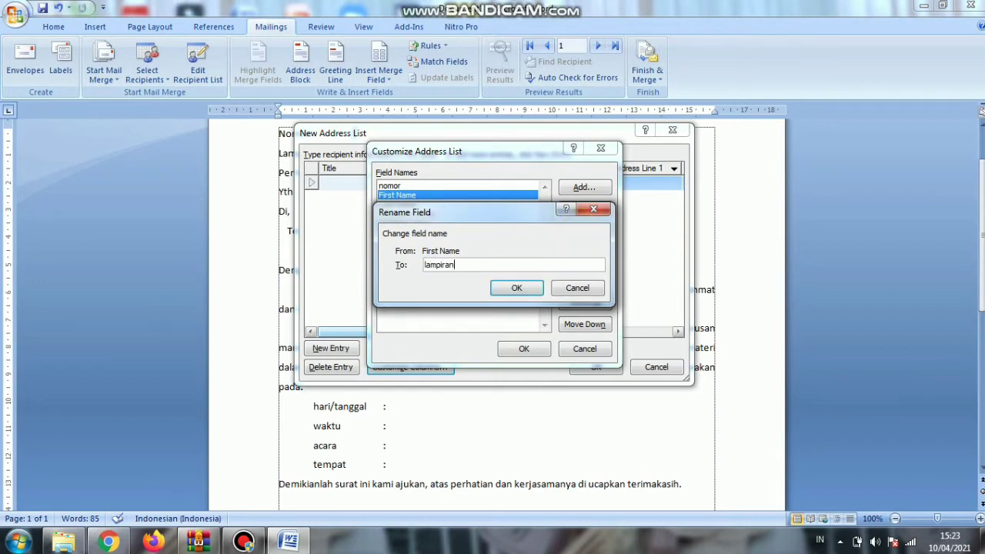
key(Return)
click(508, 213)
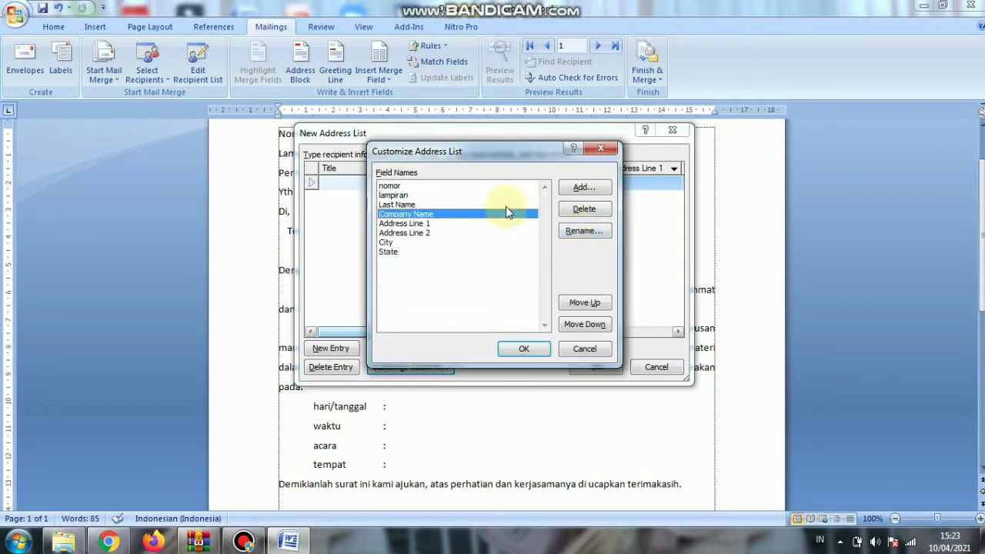
click(502, 195)
click(496, 204)
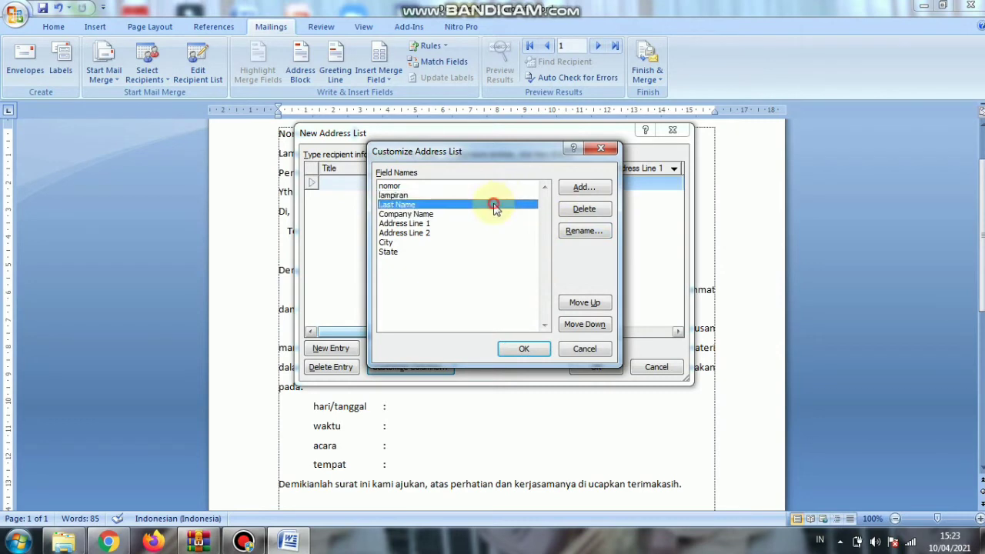
click(591, 230)
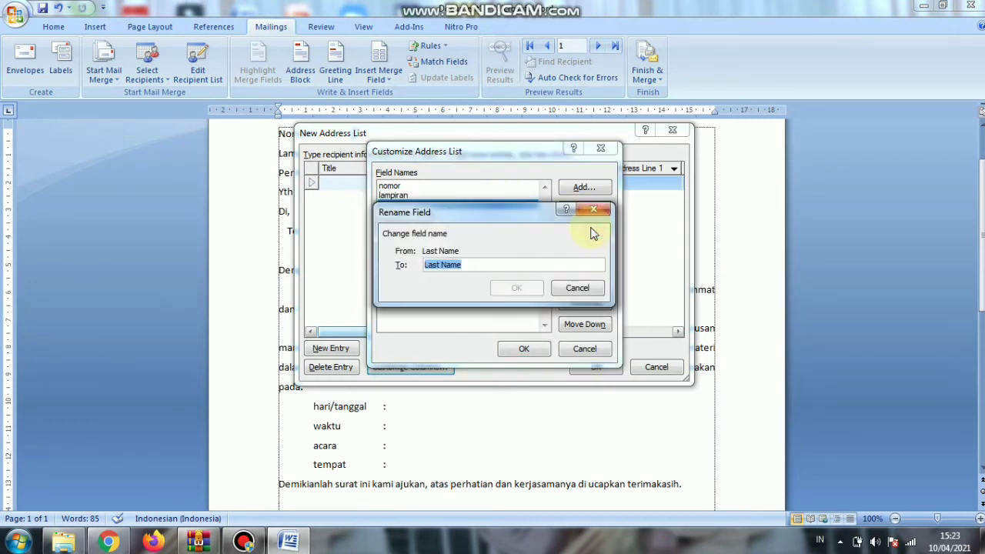
text(perihal)
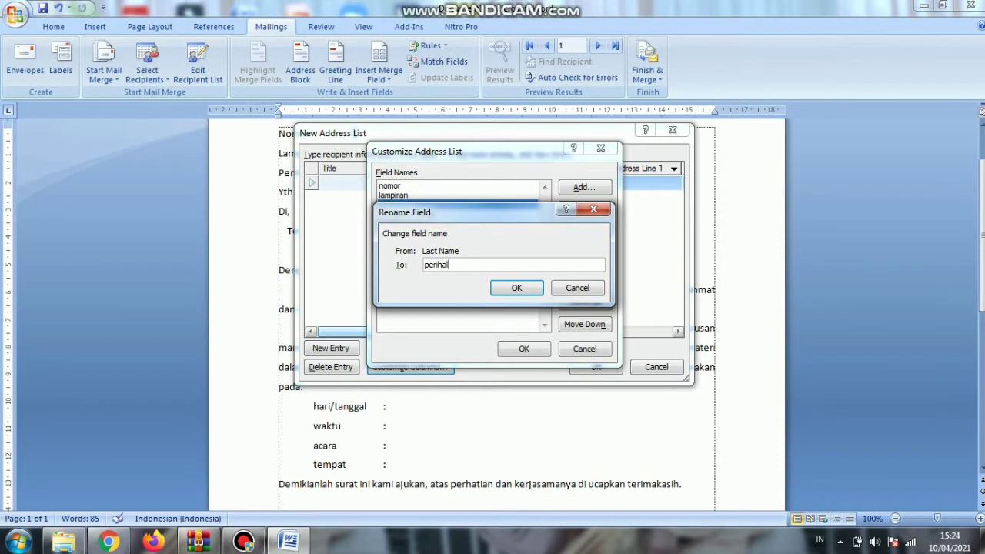
key(Return)
- Rename the Company Name field to saudari and the Address Line 1 field to hari/tanggal
click(528, 213)
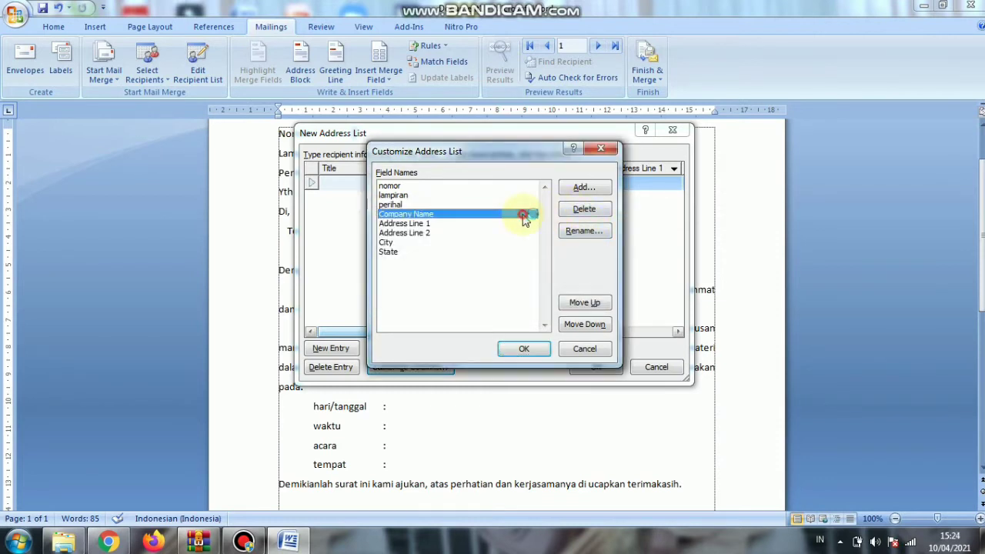
click(574, 231)
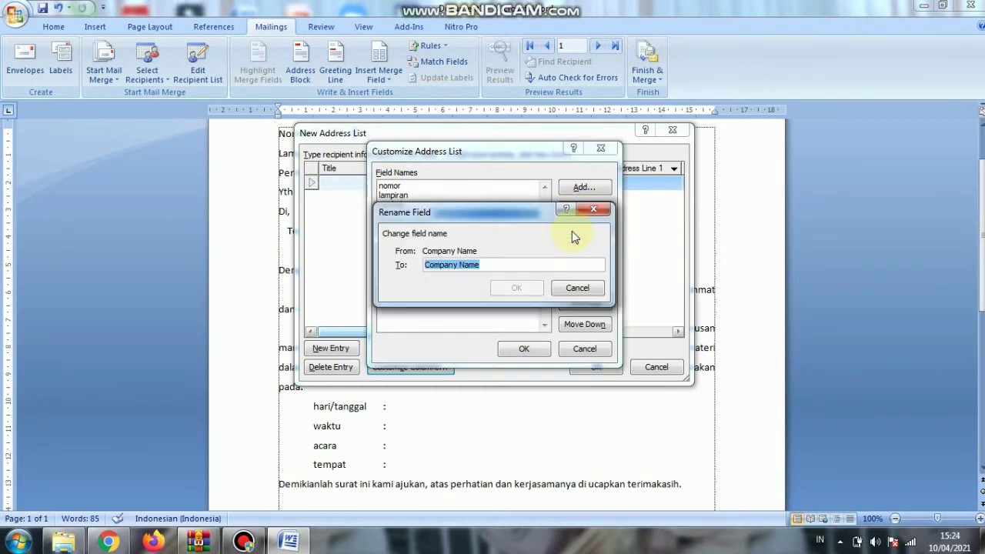
text(saudari)
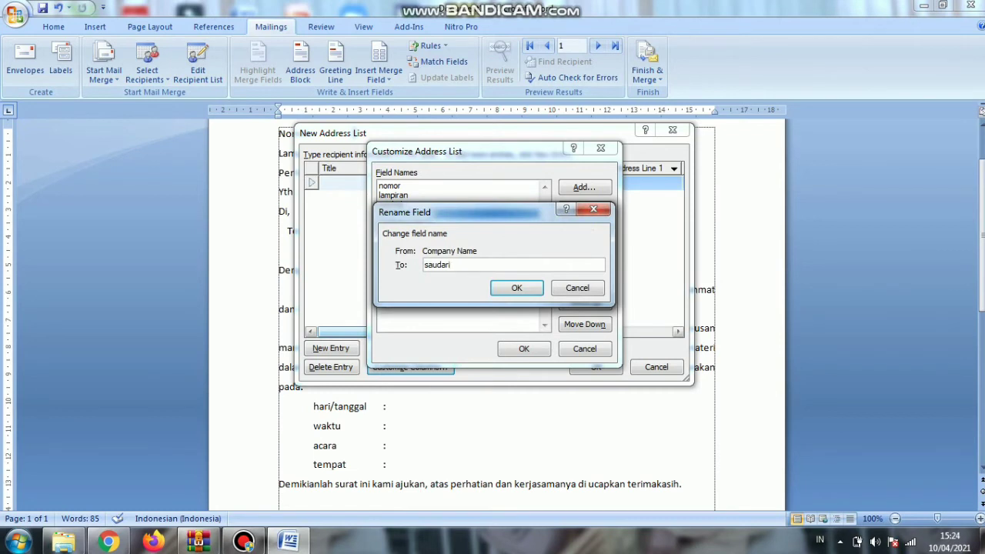
key(Return)
click(496, 225)
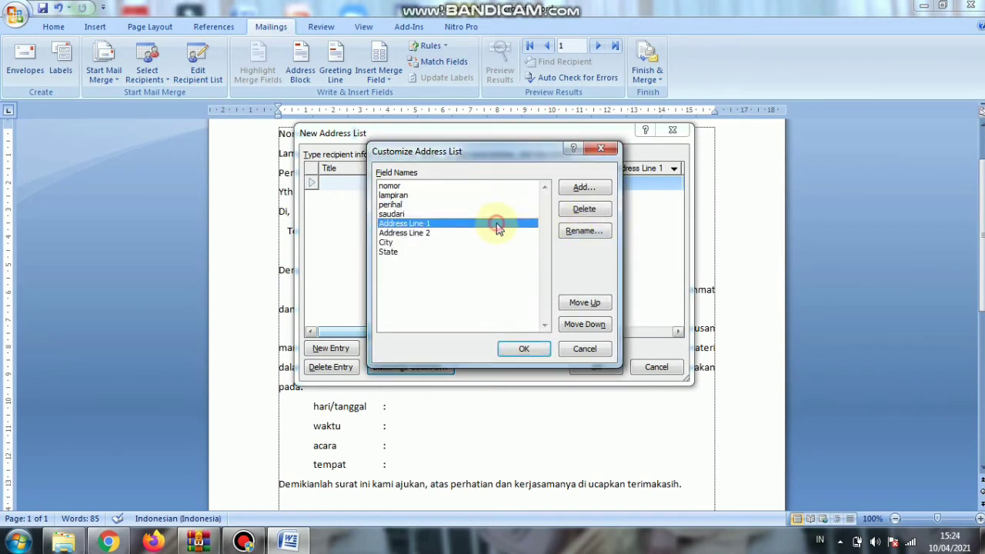
click(583, 233)
text(hari)
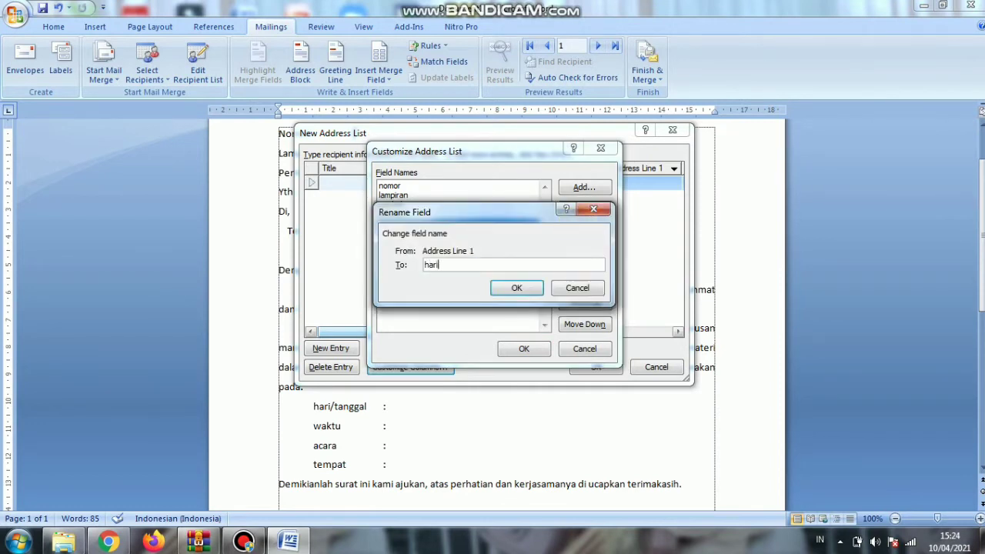
text(/tanggal)
key(Return)
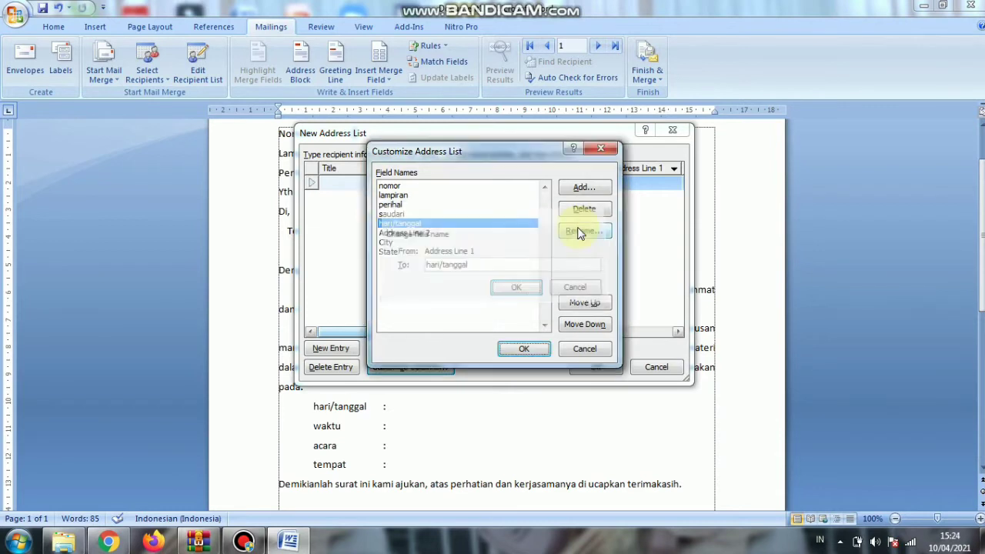
- Rename the Address Line 2 field to waktu and the City field to acara
click(528, 234)
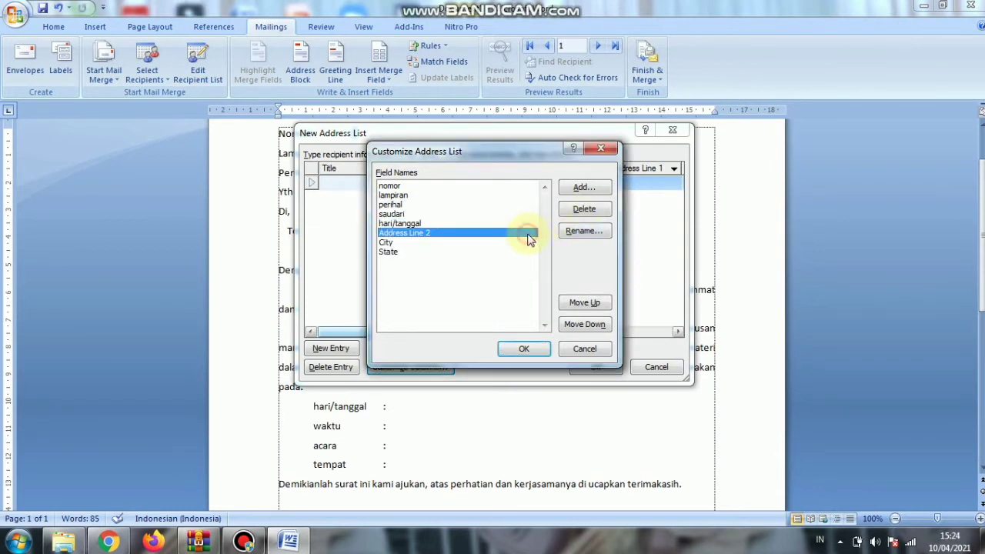
click(595, 231)
text(w)
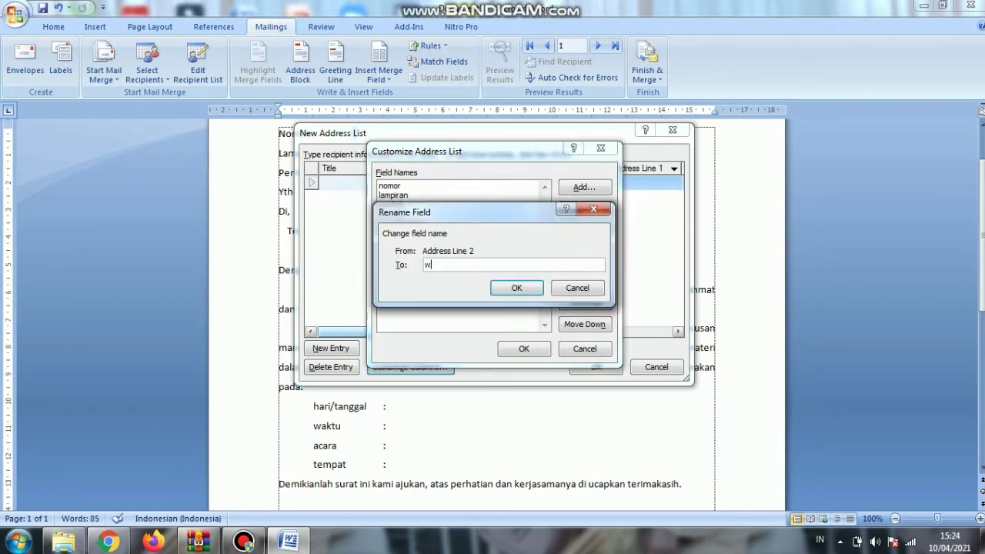
text(aktu)
key(Return)
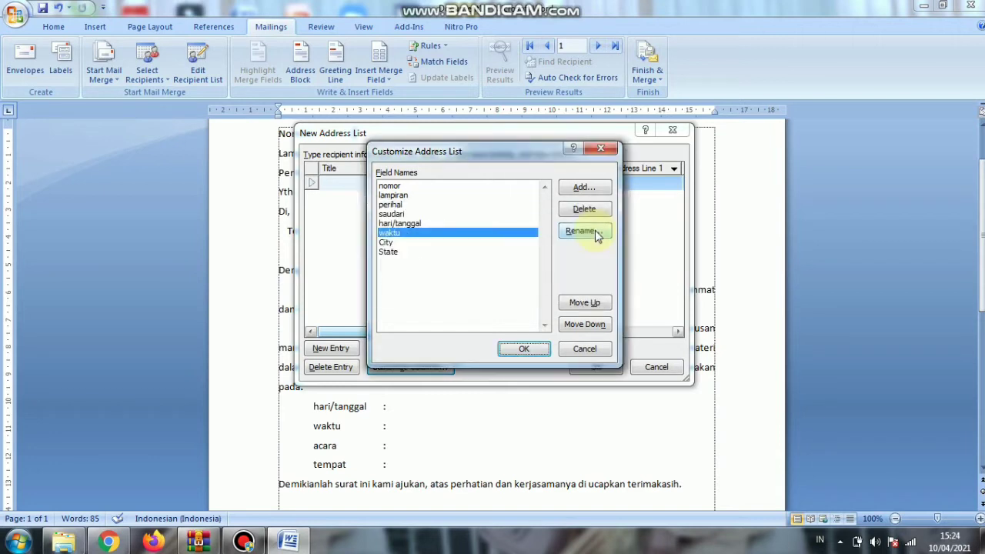
click(524, 243)
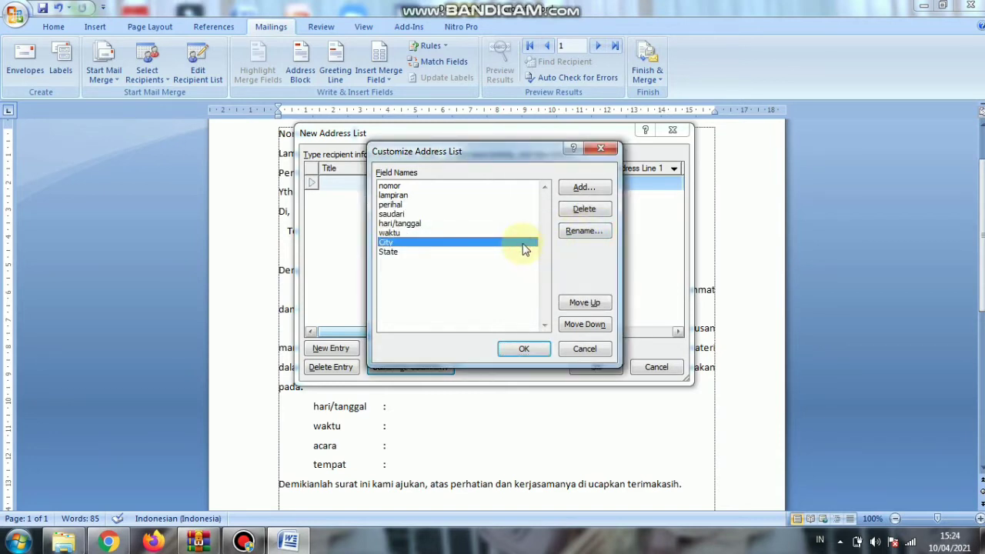
click(585, 232)
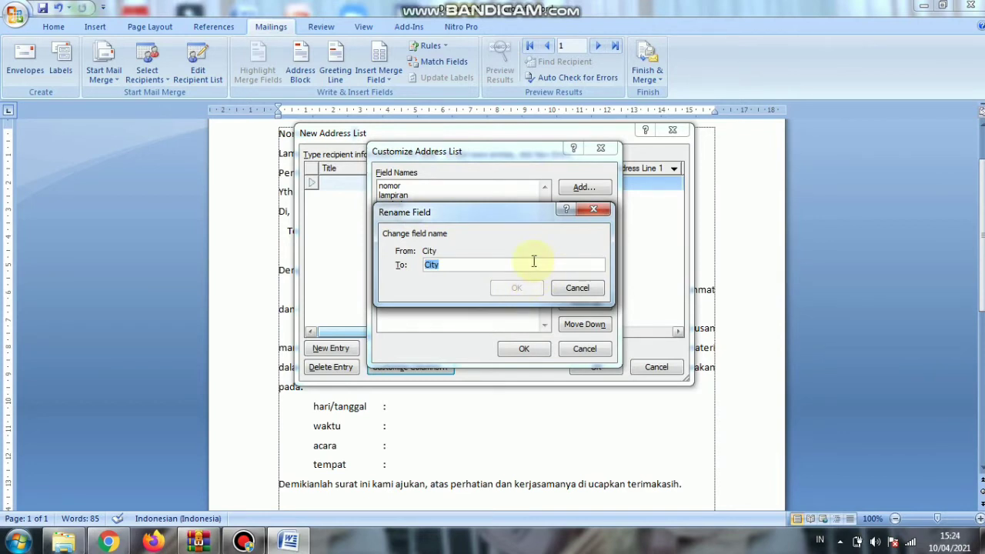
text(acara)
key(Return)
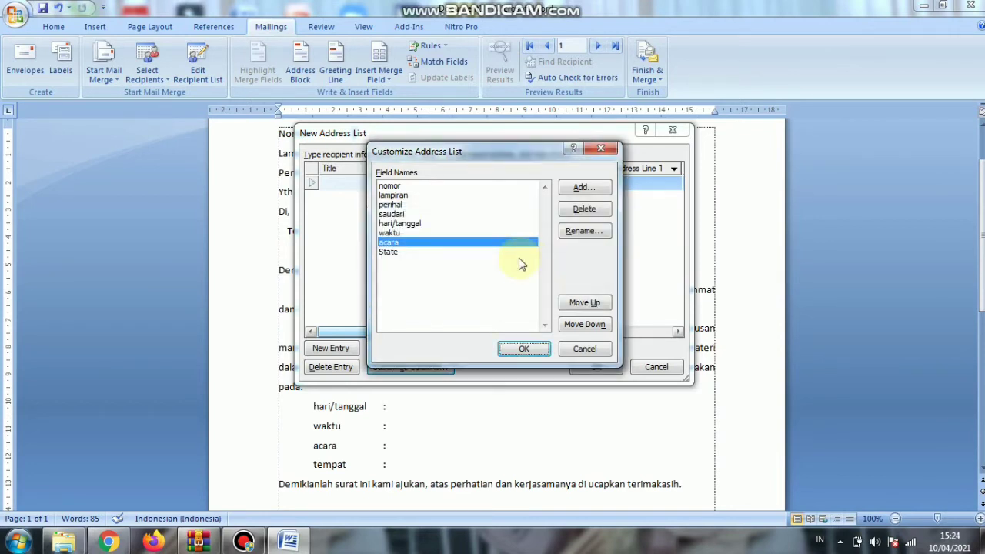
- Rename the State field to tempat and apply the customized columns to the address list
click(506, 251)
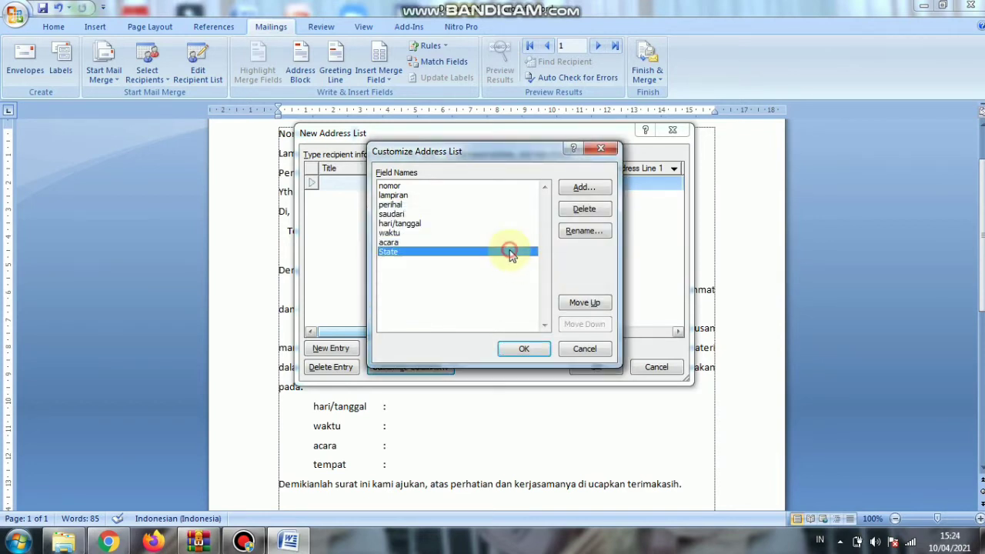
click(598, 232)
text(tempa)
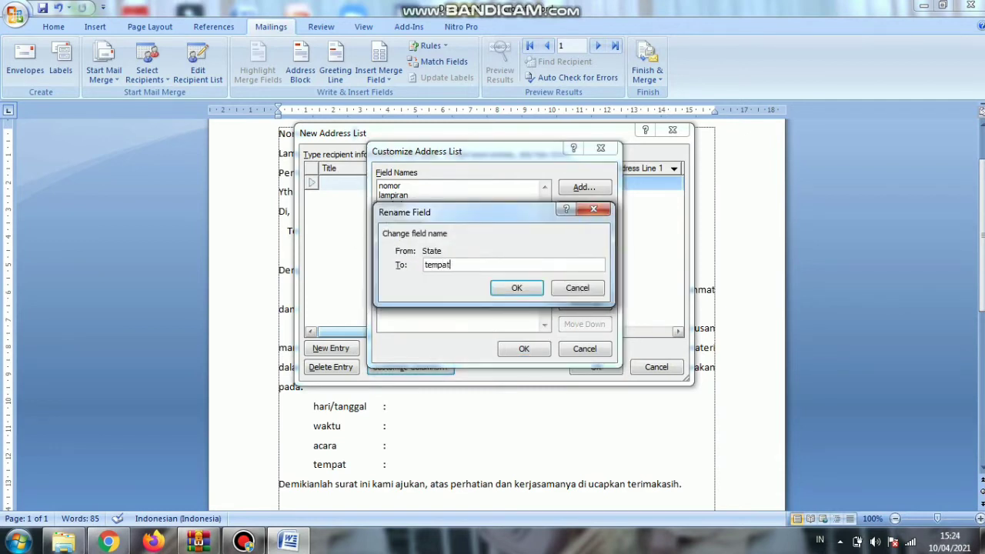
text(t)
key(Return)
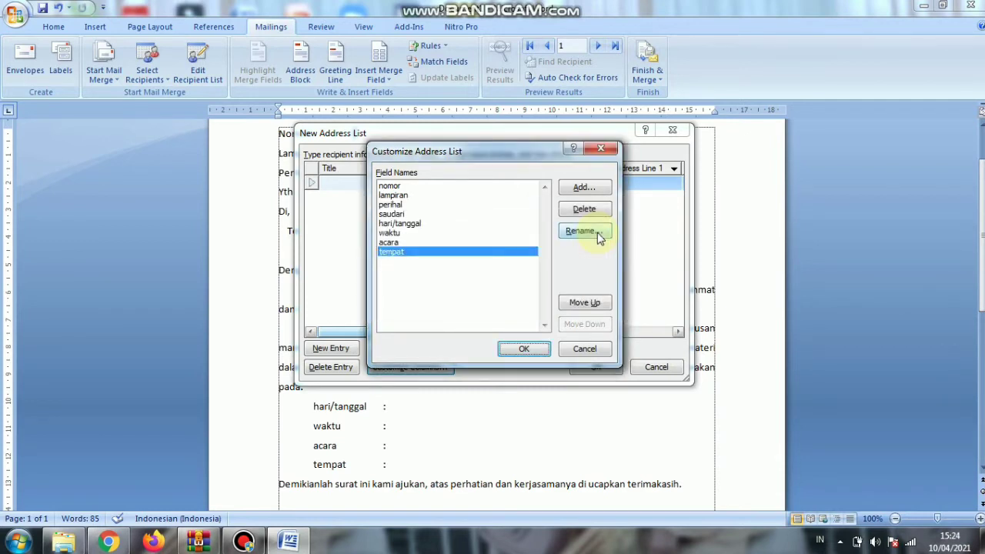
click(522, 350)
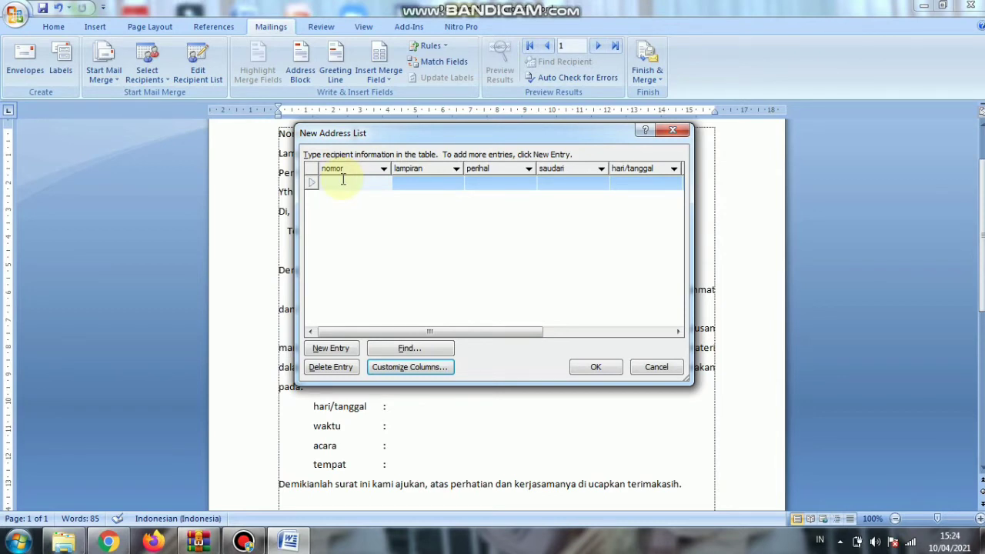
- Fill the first entry with nomor 1, lampiran "-" and perihal "undangan pemateri"
text(1)
click(419, 185)
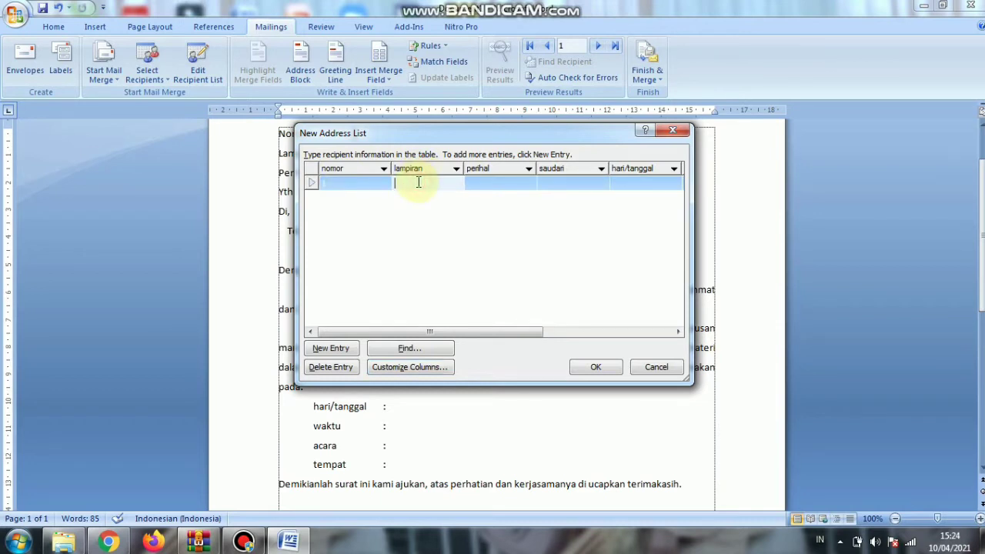
text(-)
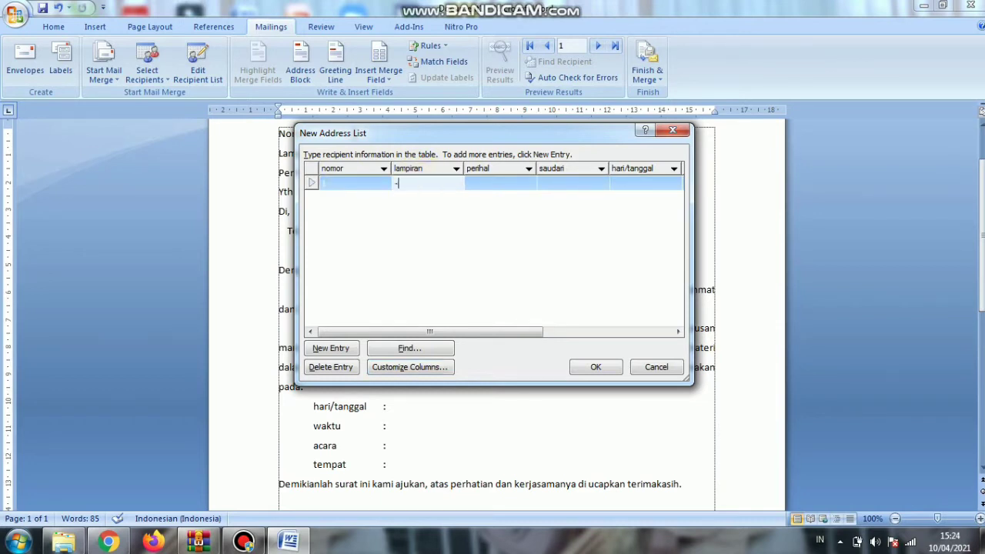
click(492, 185)
text(u)
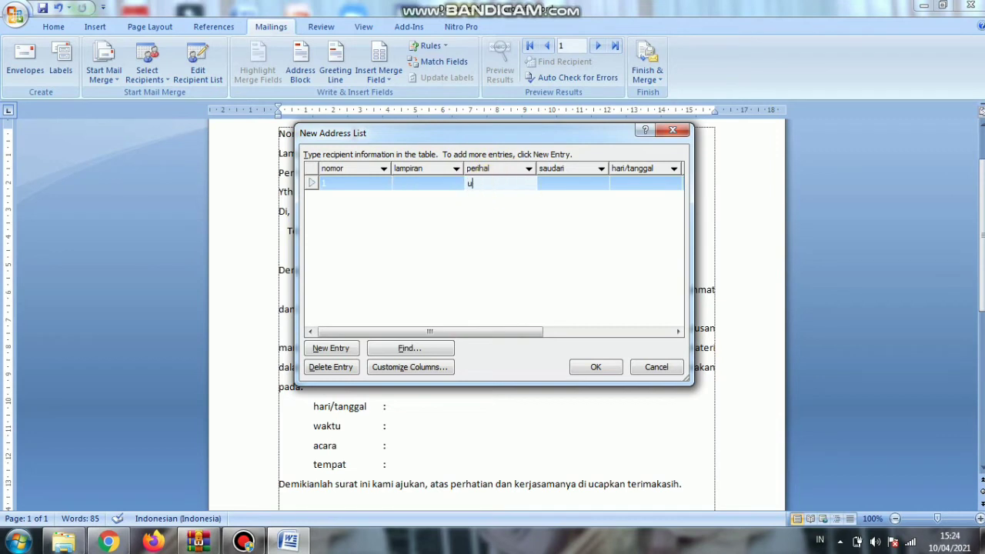
text(ndangan pemateri)
- Enter the recipient's name under saudari and "Jumat/11 April 2021" under hari/tanggal for the first entry
click(568, 183)
text(G)
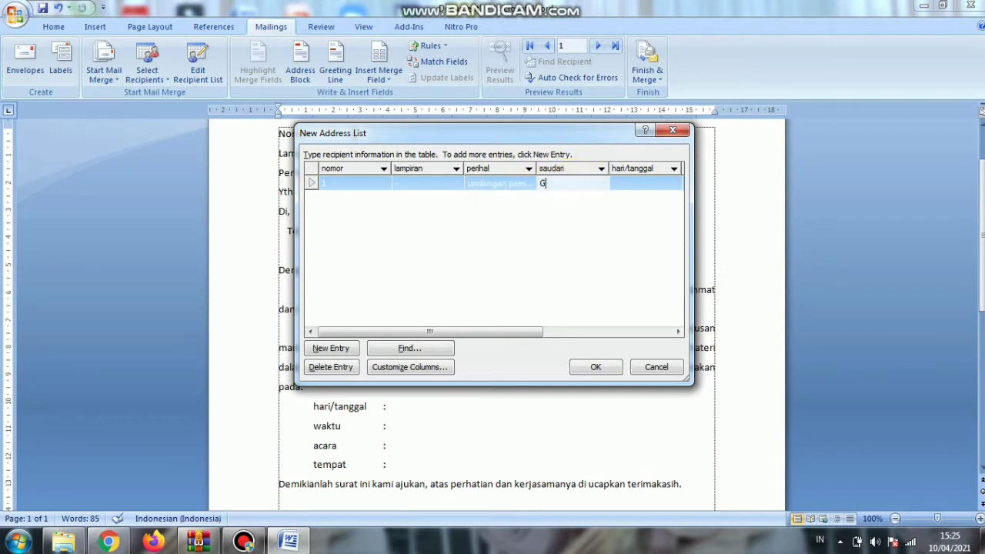
text(usniati)
click(630, 183)
text(Jumat/)
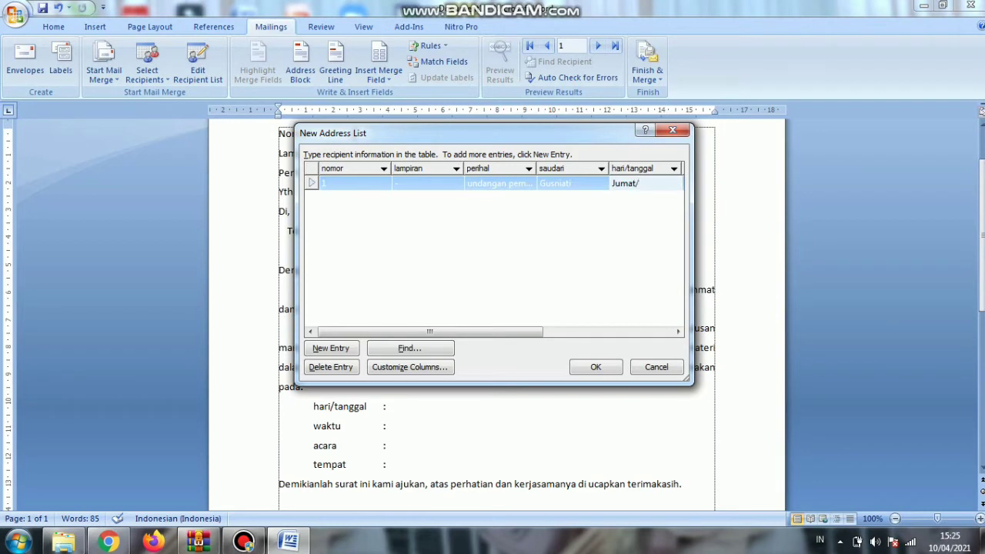
text(11 April 2021)
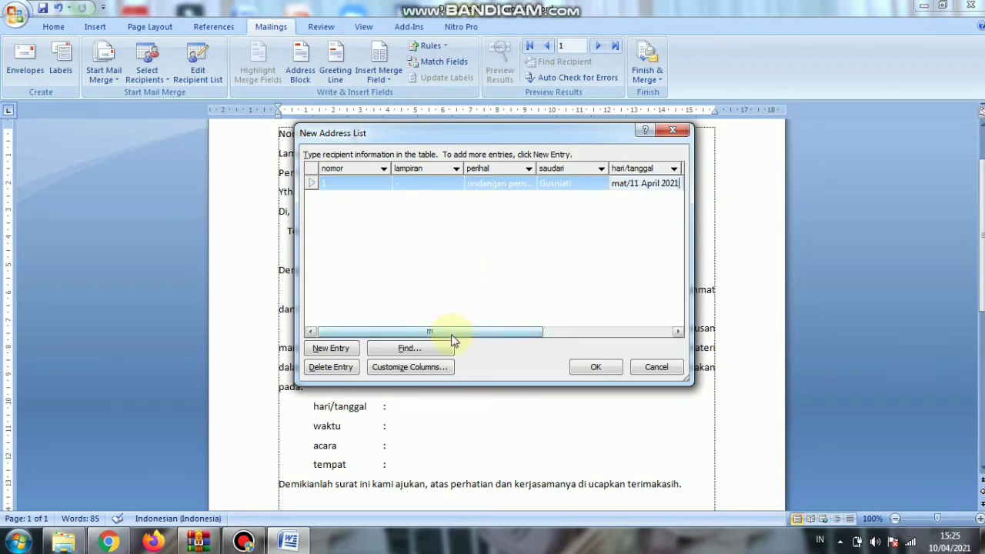
- Set the first entry's waktu to 07.30-09.15
drag(453, 338, 565, 331)
click(517, 183)
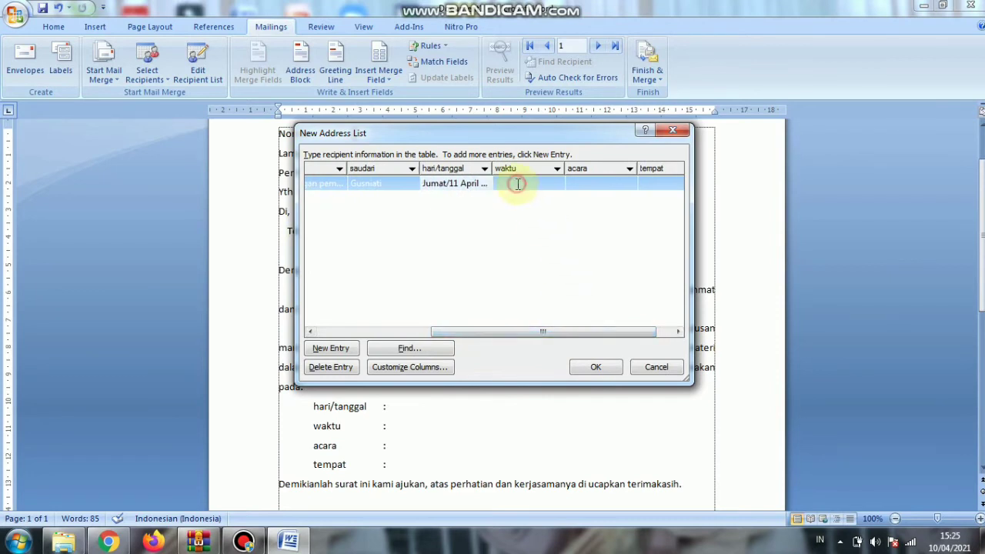
text(07)
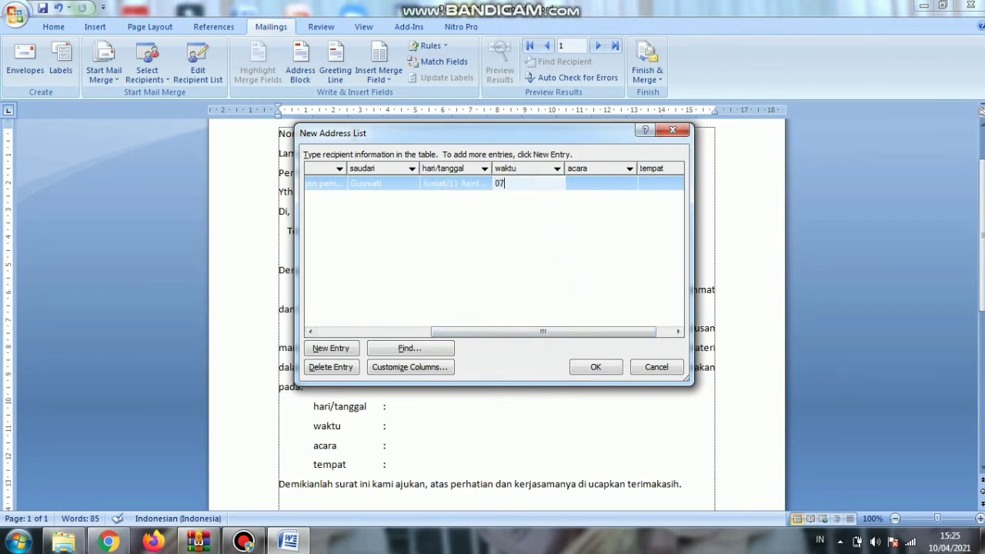
text(.30-09.15)
- Set the first entry's acara to "seminar dasar-dasar aplikasi kmputer" and its tempat to "auditorium"
click(582, 182)
text(seminar)
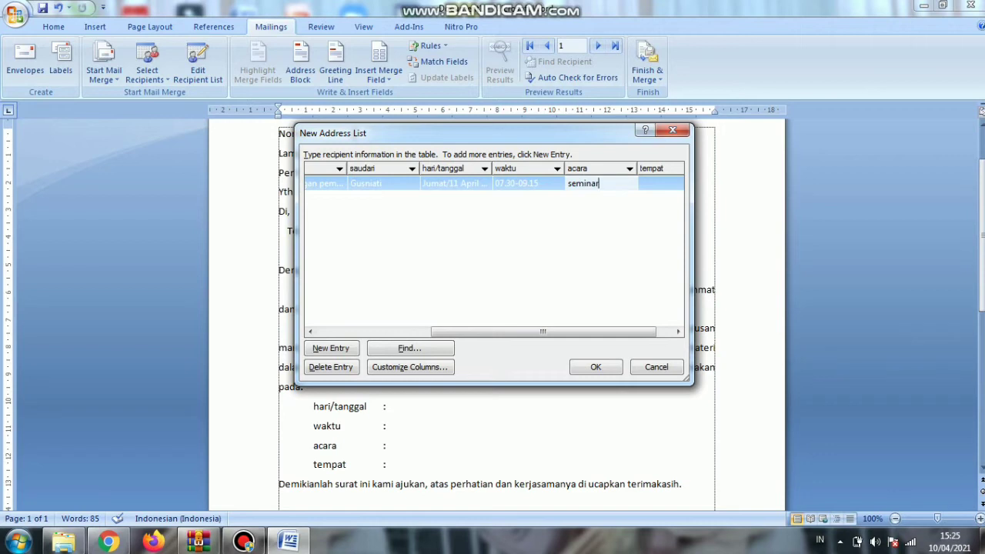
text( d)
text(asa)
text(r-dasar apl)
text(ikasi km)
text(puter)
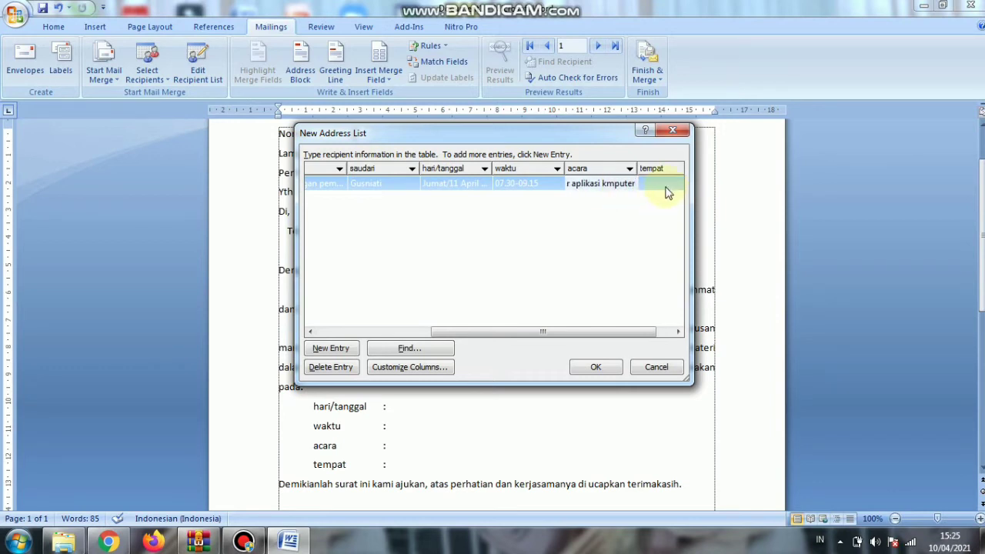
click(666, 186)
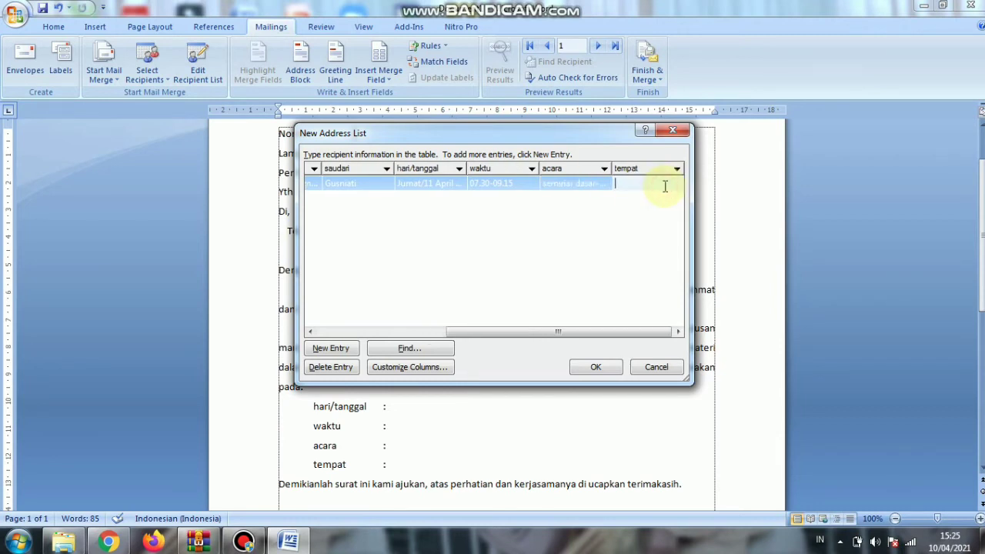
text(auditorium)
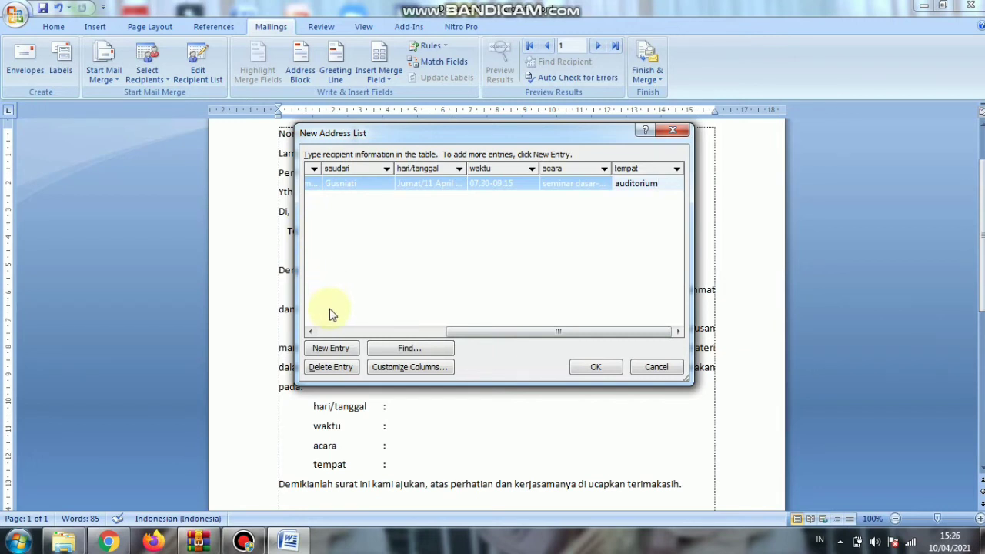
- Add a second entry with nomor 2, lampiran "-" and perihal "undangan pemateri"
click(330, 348)
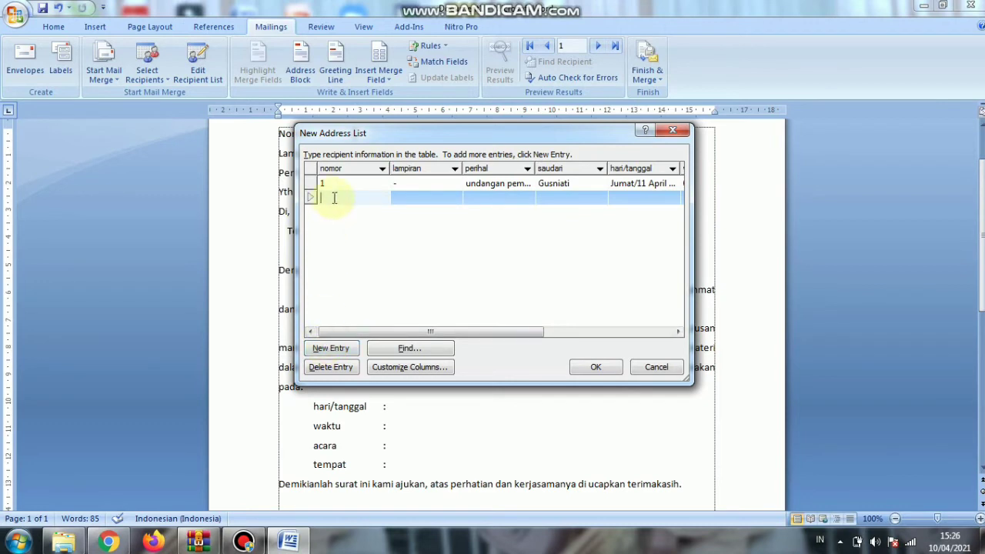
text(2)
click(407, 198)
text(-)
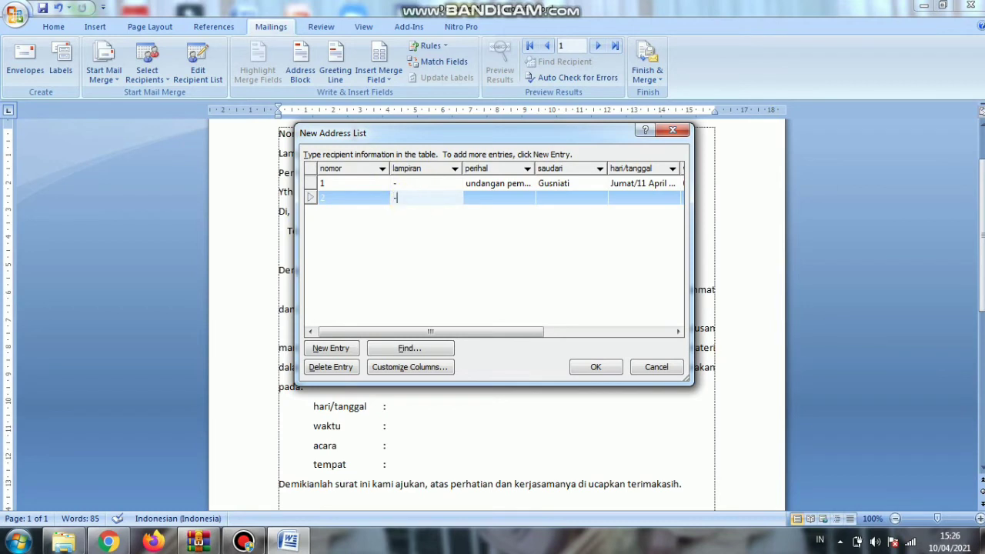
click(496, 200)
text(und)
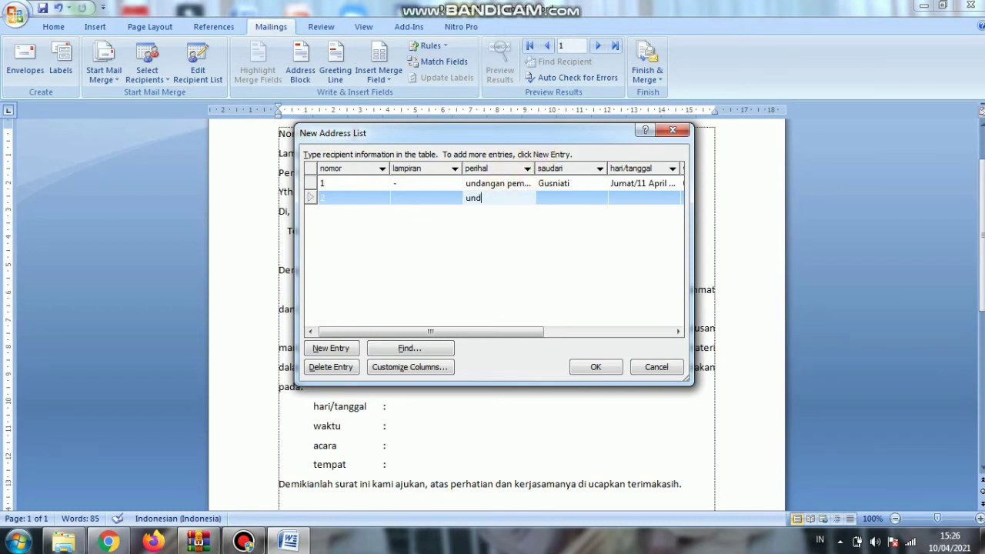
text(angan pemateri)
- Enter the recipient's name under saudari and "Sabtu/12 April 2021" under hari/tanggal for the second entry
click(551, 199)
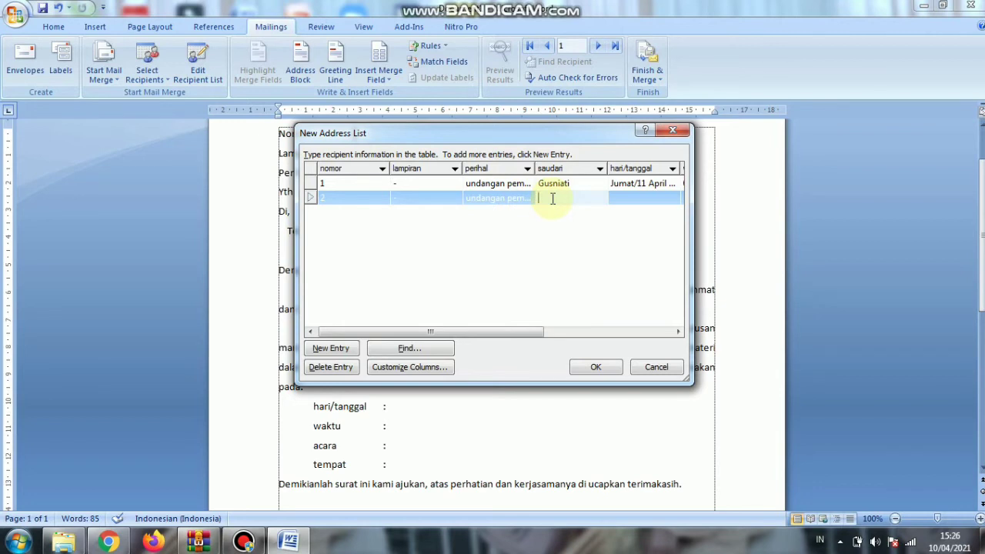
text(Vae)
text(t)
text(ra)
click(637, 205)
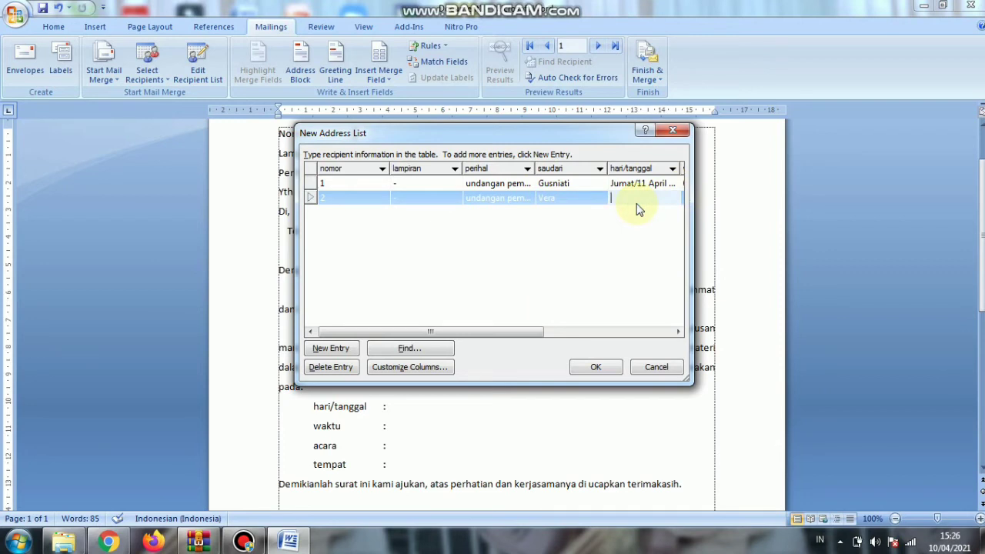
text(abtu/12 April 2021)
- Set the second entry's waktu to 10.00-12.00
drag(465, 335, 539, 334)
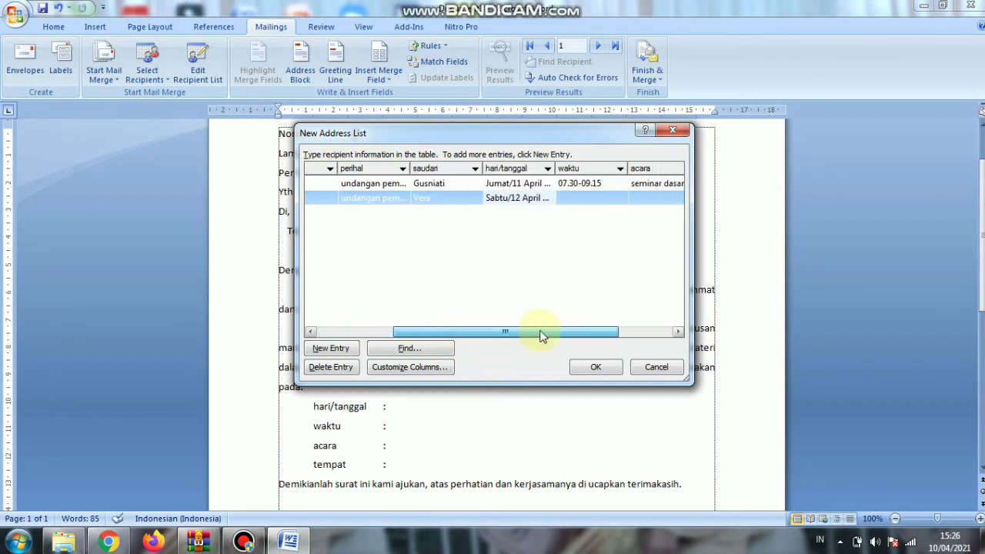
click(568, 198)
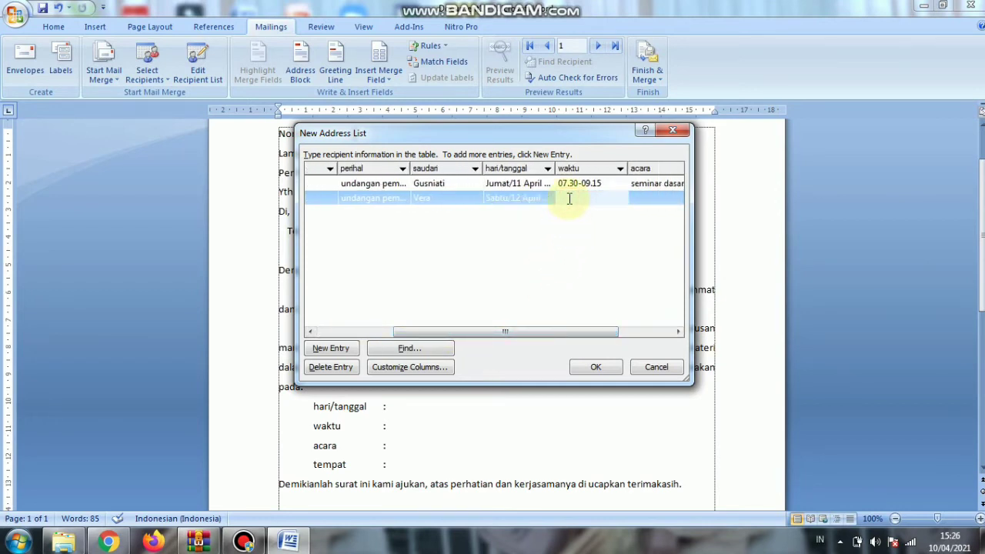
text(10.00-12.00)
- Set the second entry's acara to "seminar Dasar-dasar Aplikasi Komputer" and its tempat to "auditorium"
click(658, 193)
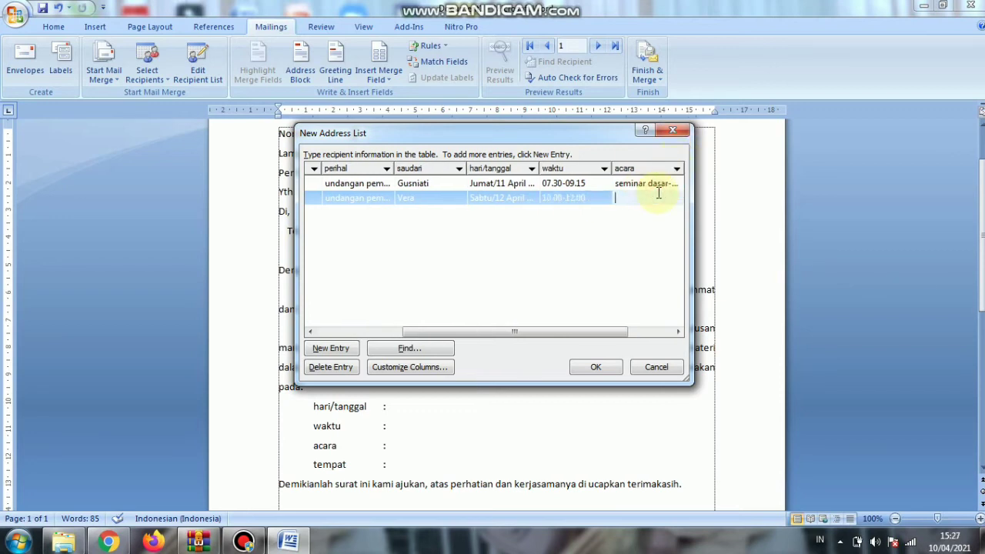
text(seminar Dasar-)
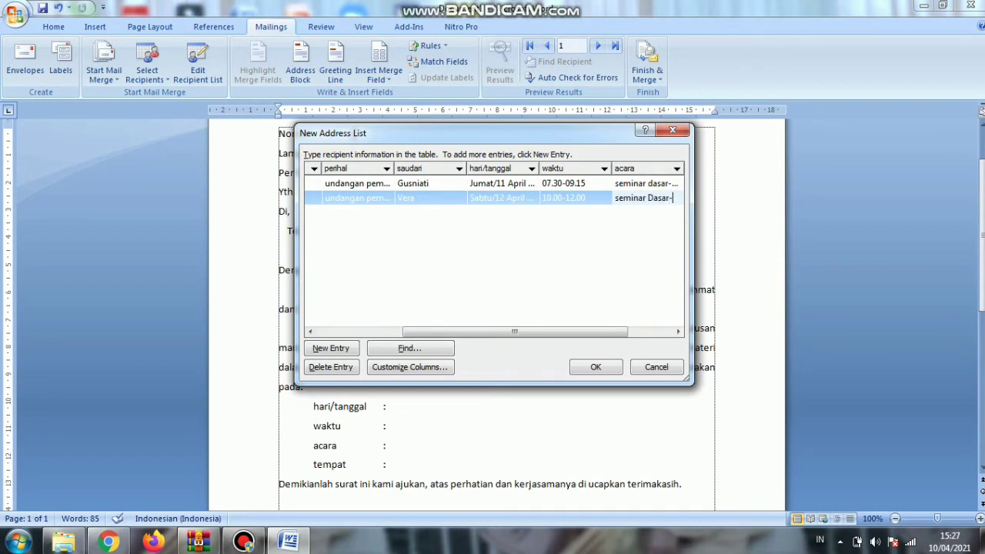
text(dasar)
text( Aplika)
text(si)
text( Kompute)
text(r)
drag(566, 336, 614, 334)
click(631, 200)
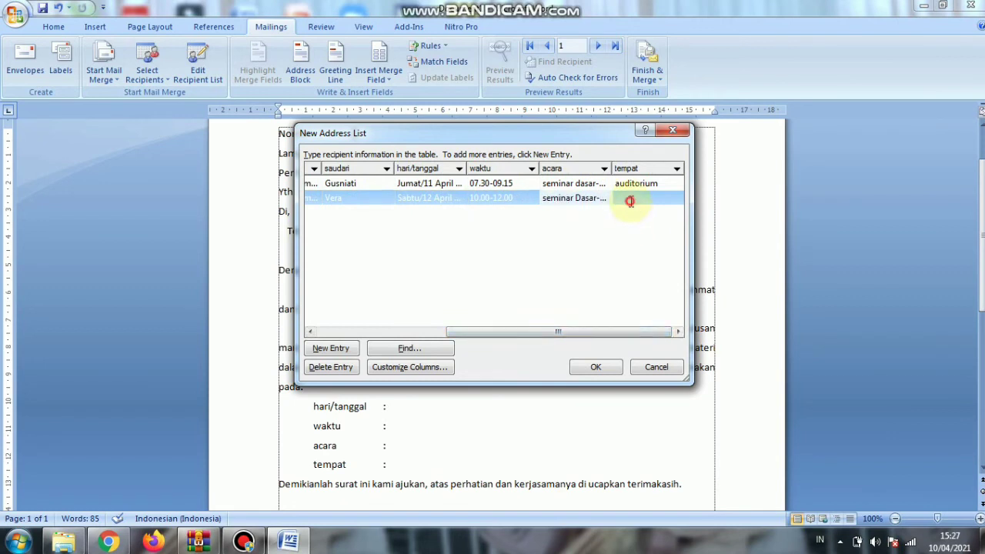
text(audi)
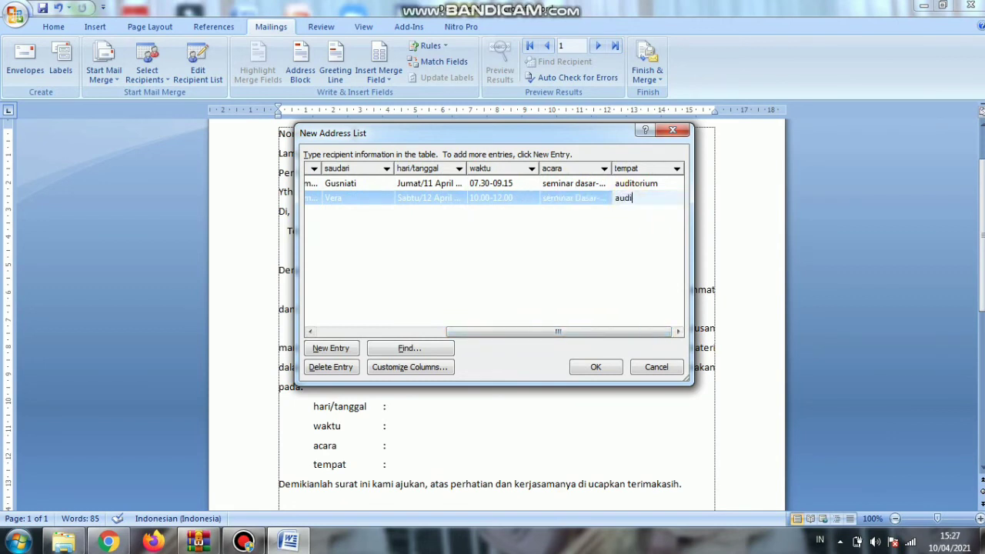
text(torium)
- Finish the address list and save it on Local Disk (D:), named "Tugas" followed by the first recipient's name
click(594, 369)
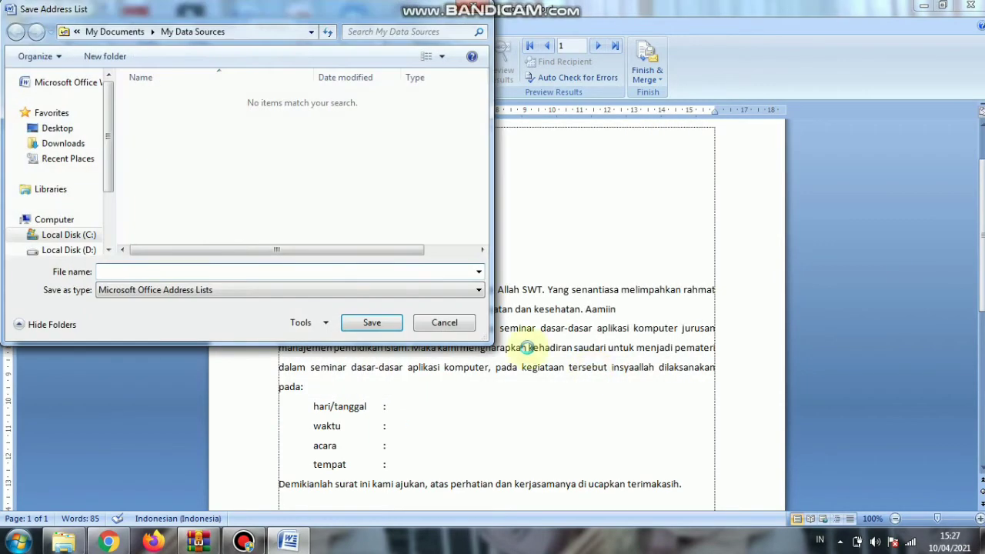
click(69, 250)
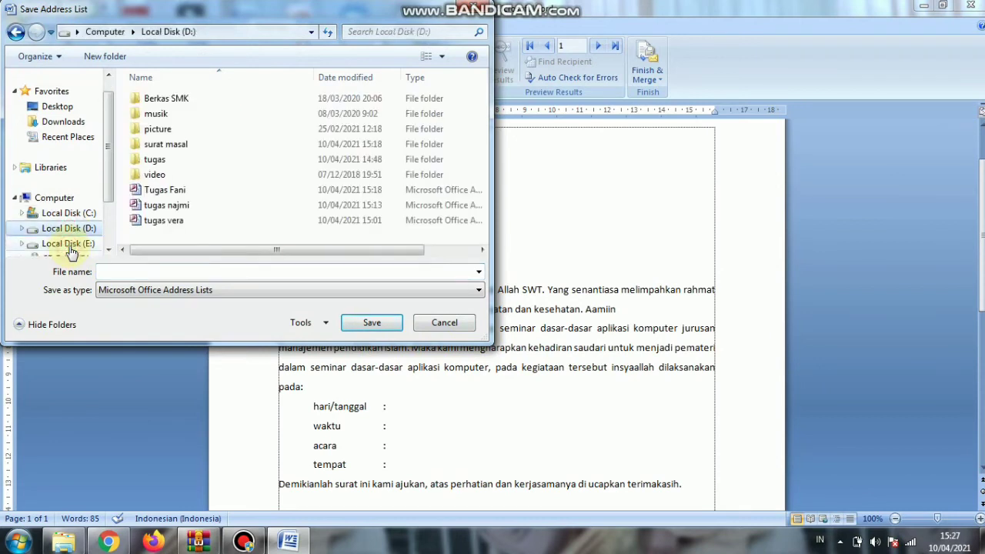
click(111, 272)
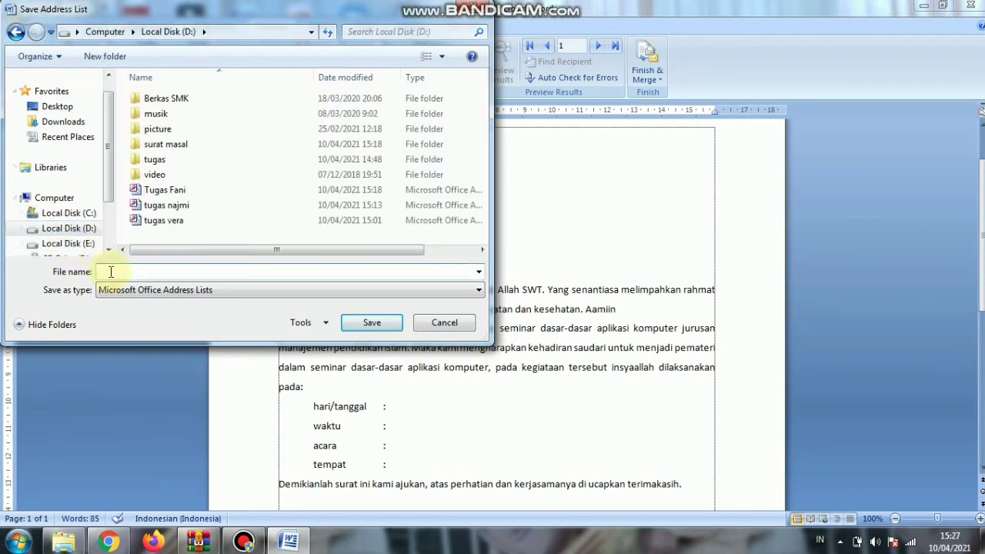
text(Tugas )
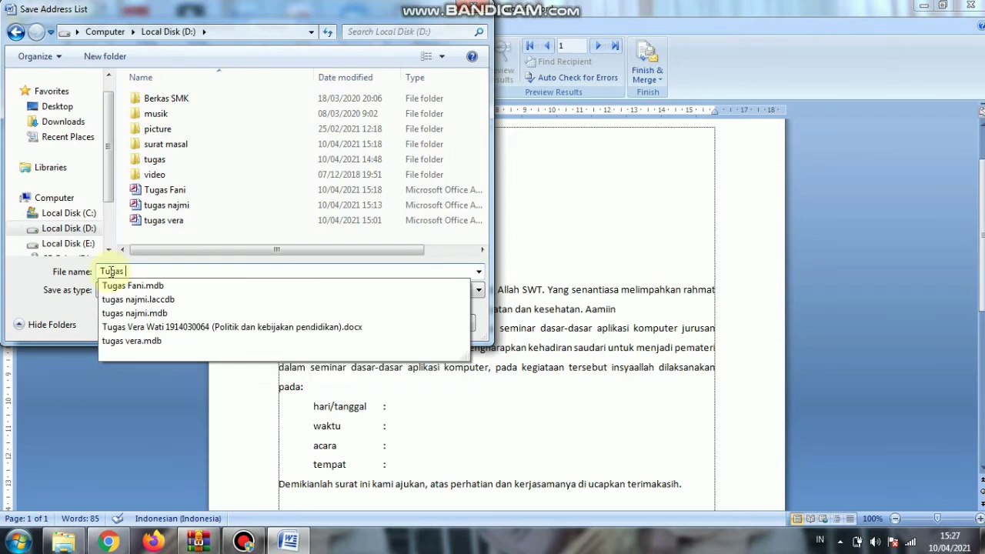
text(Gusniati)
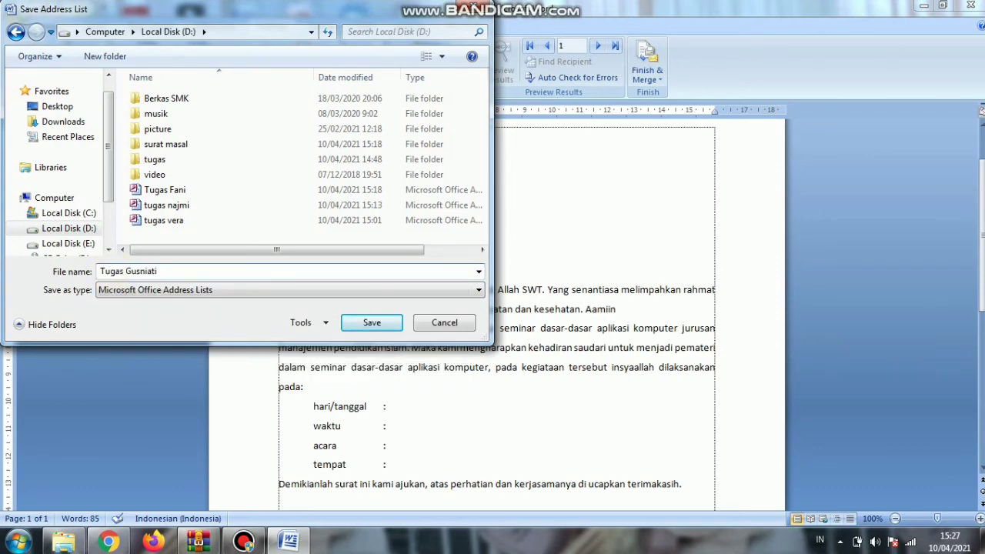
key(Return)
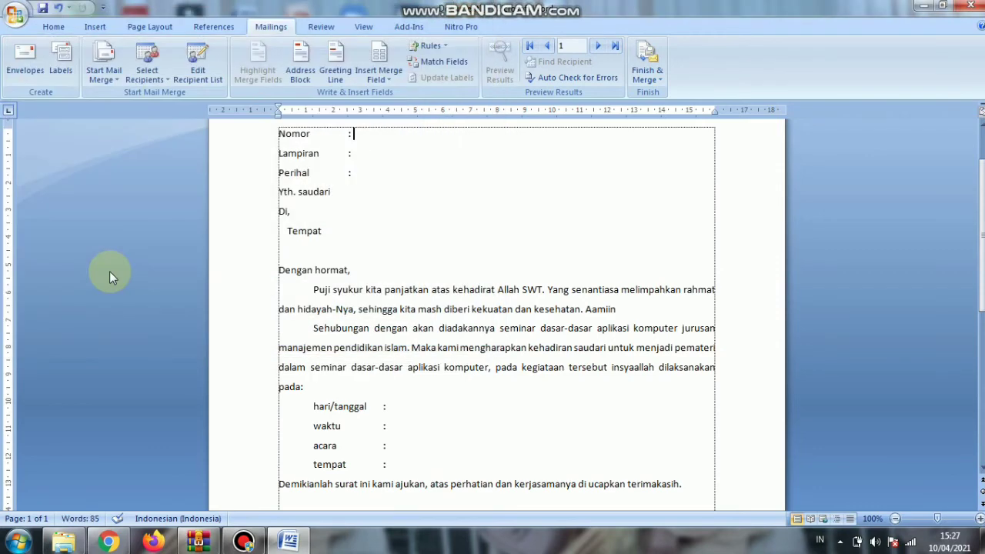
click(391, 76)
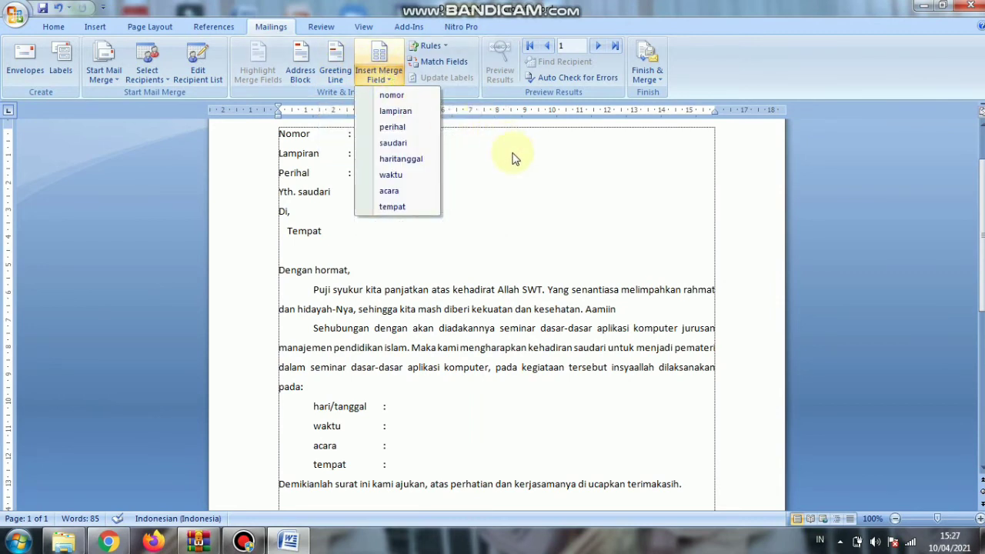
click(503, 153)
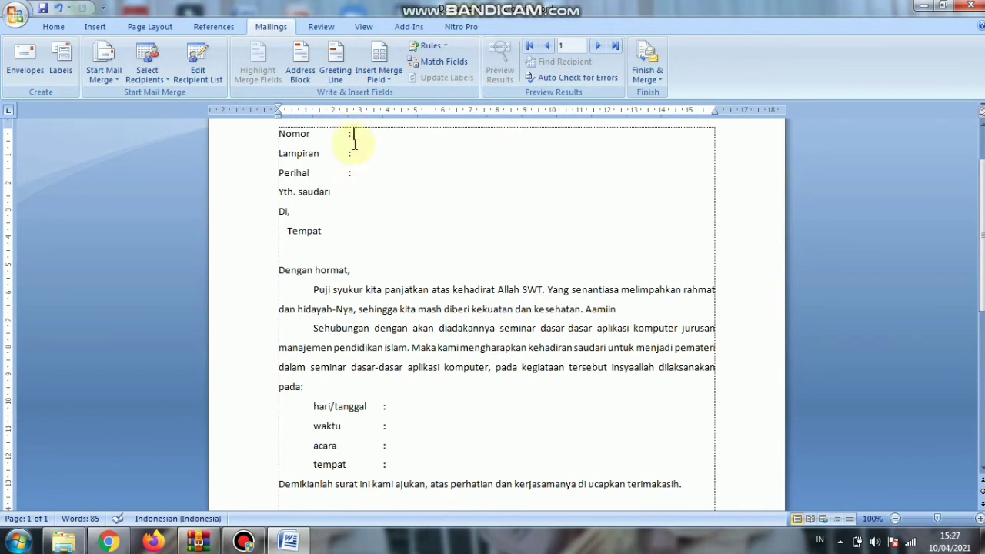
- Insert the nomor merge field after the Nomor label and turn off the results preview
click(390, 79)
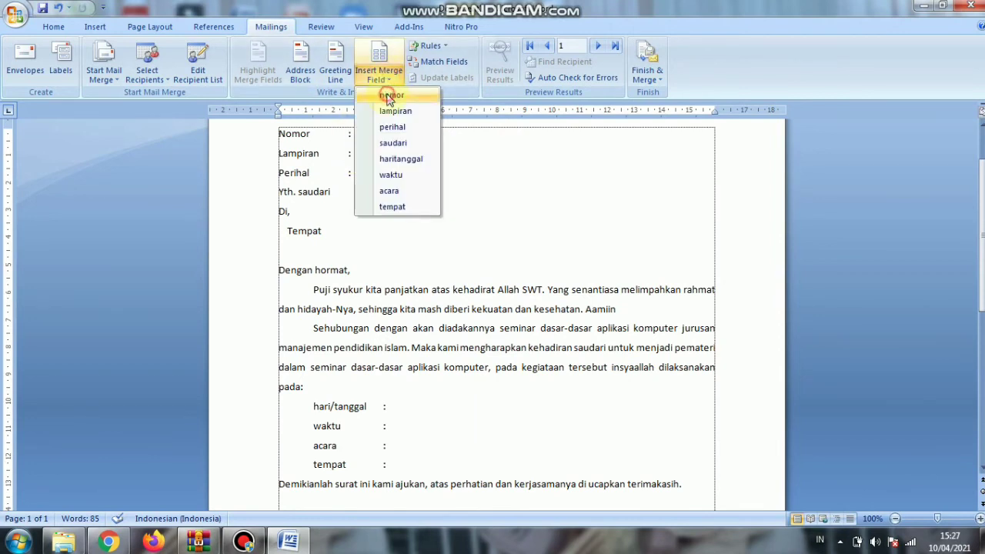
click(391, 95)
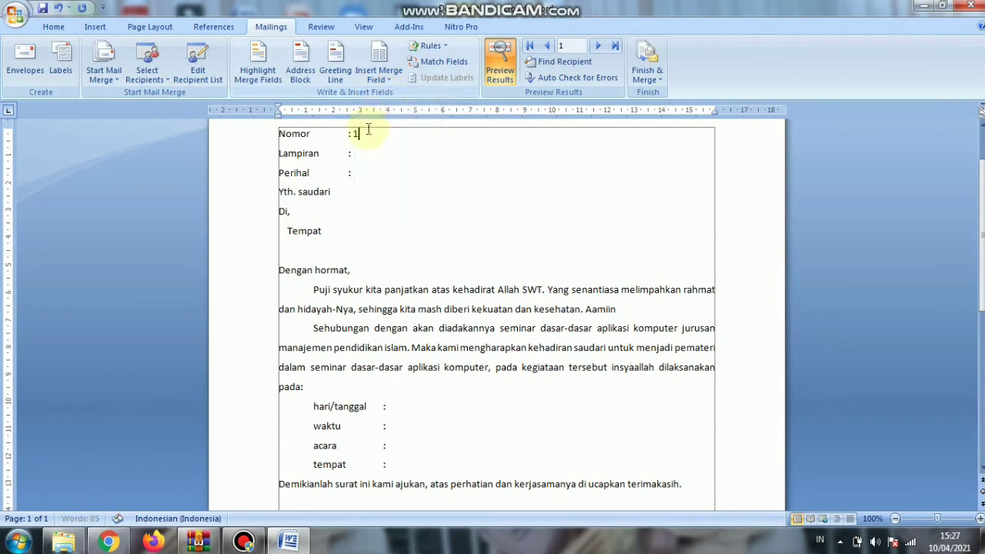
click(500, 66)
- Insert the lampiran and perihal merge fields after their matching labels in the letter heading
click(369, 152)
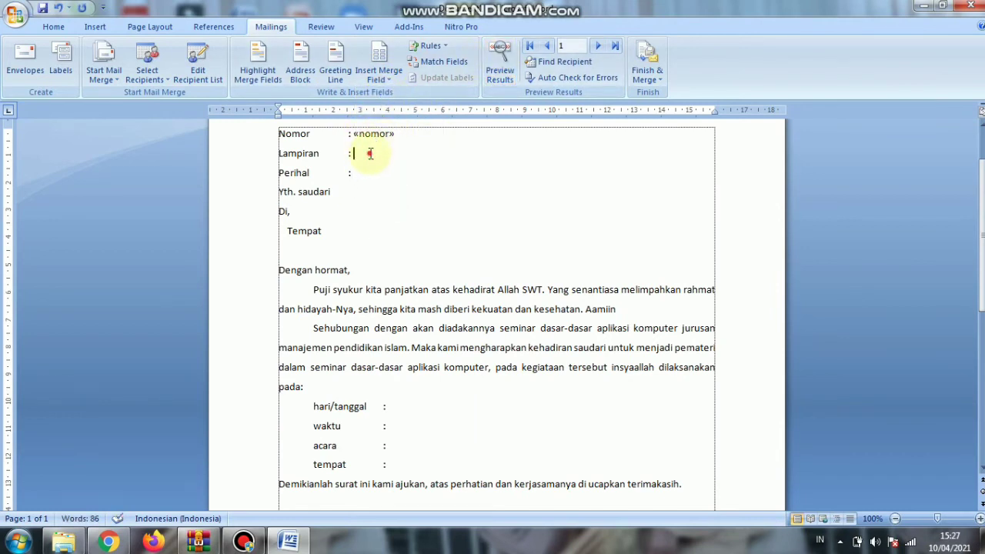
click(386, 79)
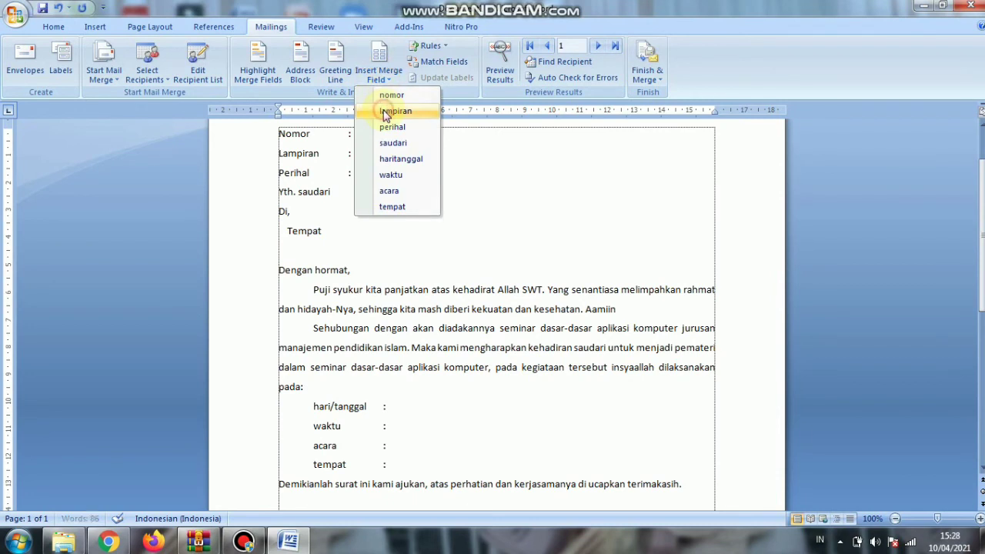
click(395, 111)
click(365, 181)
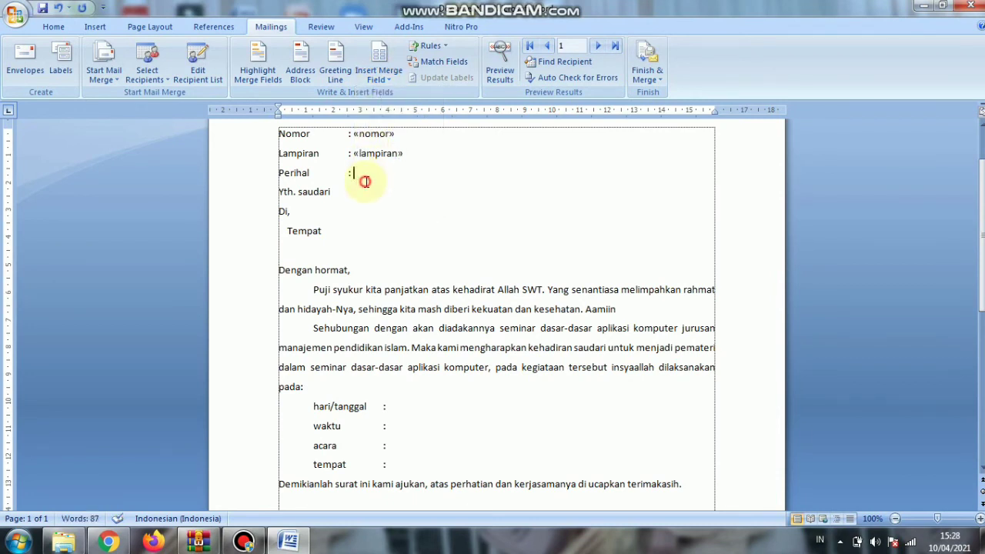
click(385, 79)
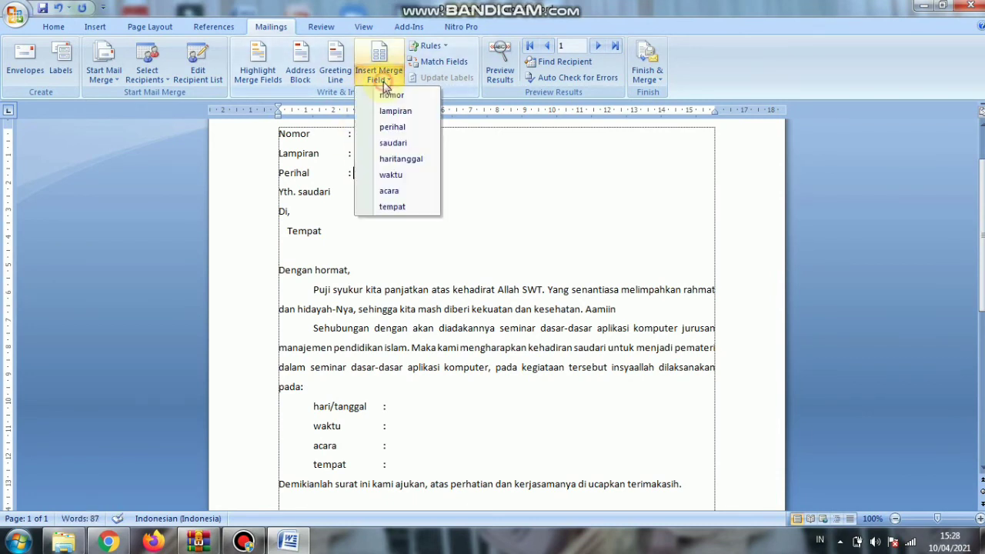
click(392, 127)
- Insert the saudari merge field after "Yth. saudari" in the addressee line
click(357, 197)
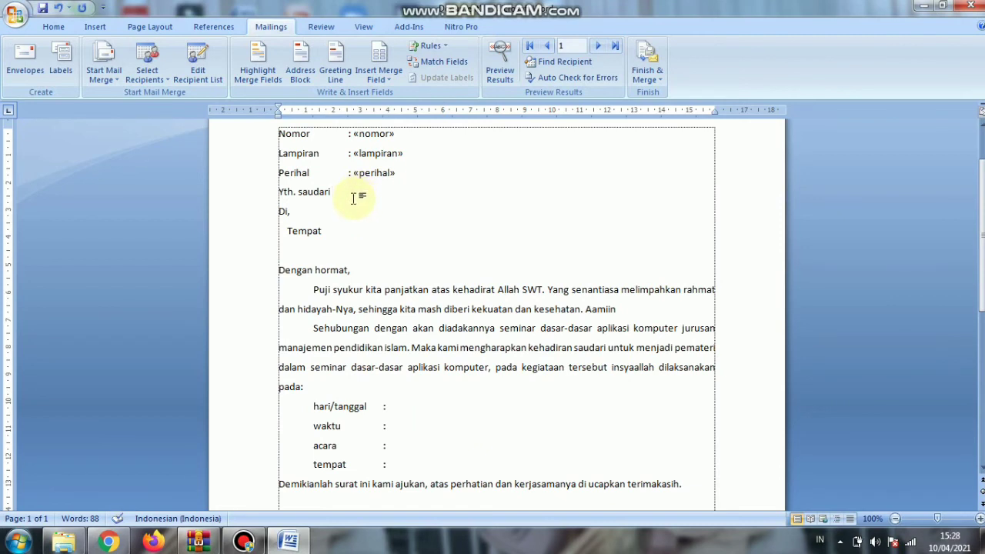
click(390, 80)
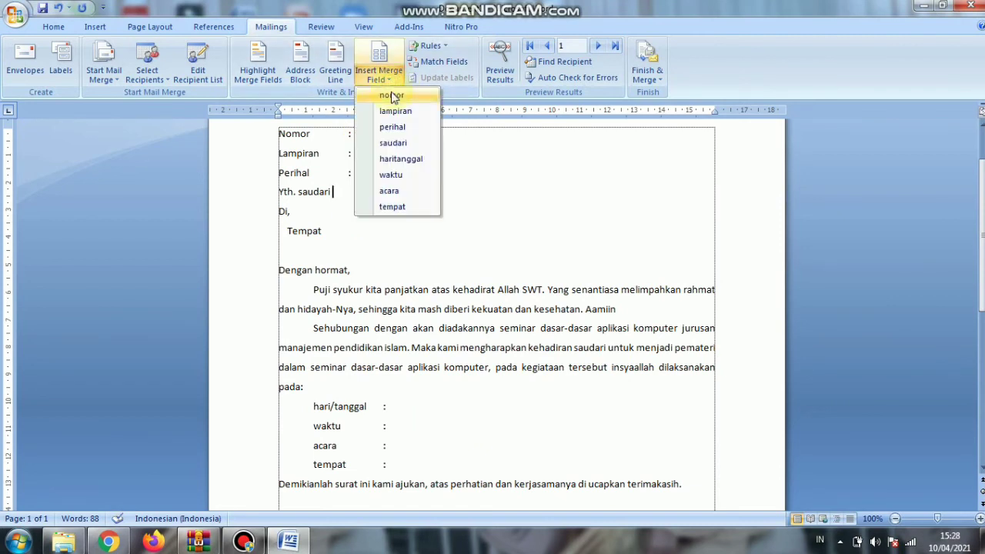
click(390, 144)
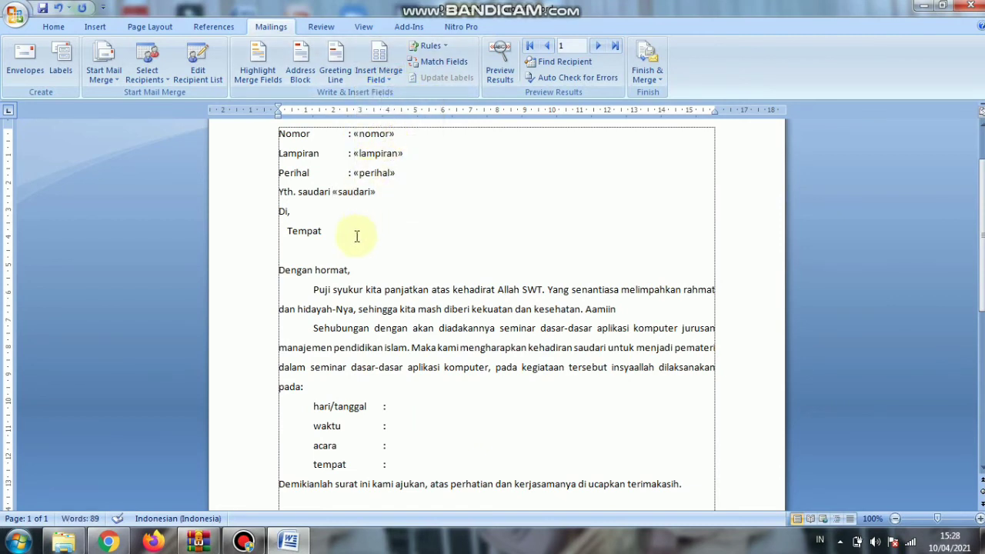
- Insert the haritanggal merge field on the hari/tanggal line and the waktu merge field on the waktu line
click(396, 407)
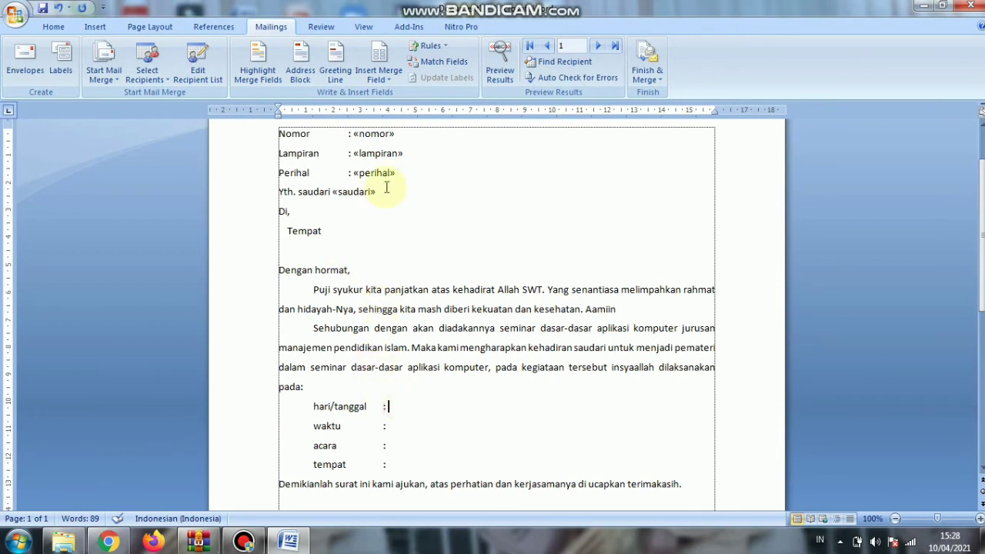
click(391, 77)
click(386, 158)
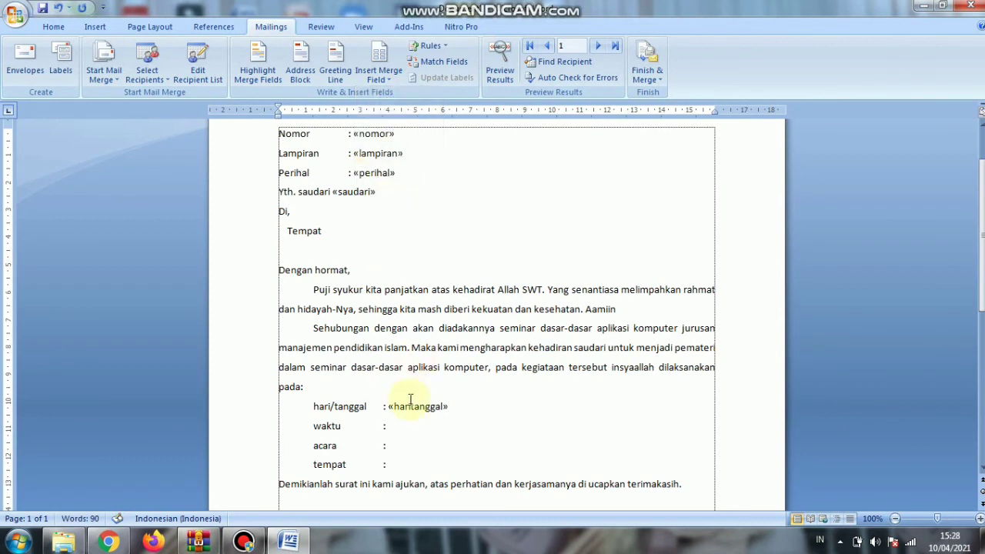
click(405, 425)
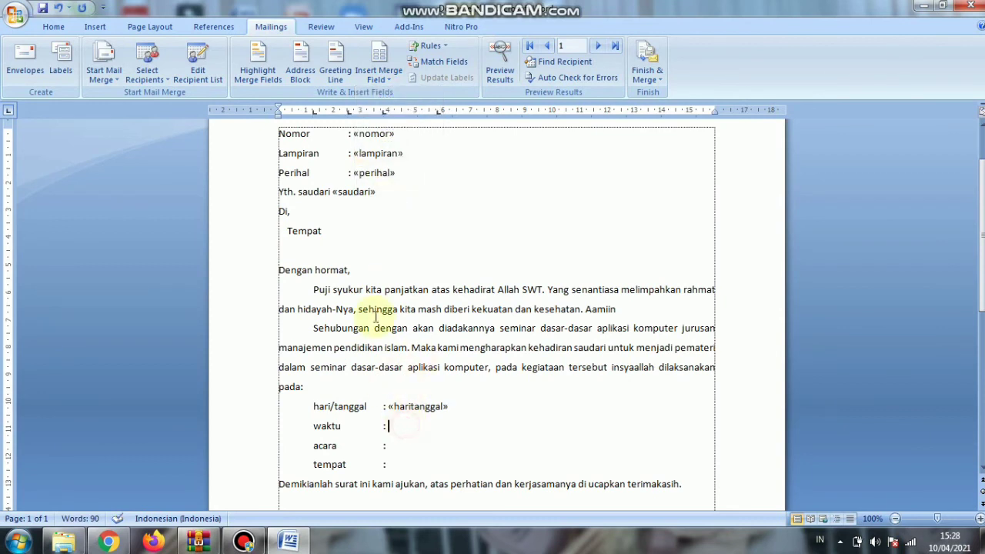
click(390, 77)
click(391, 177)
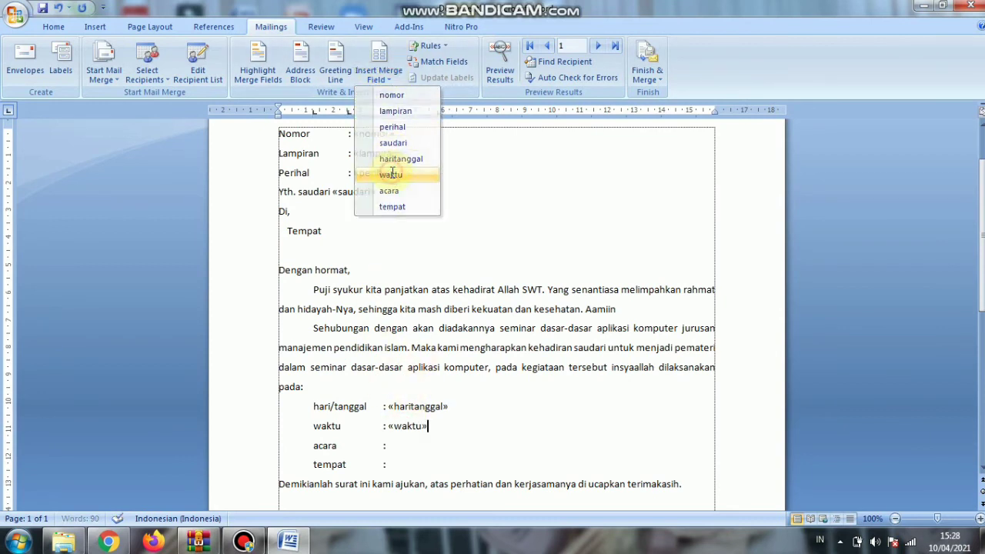
- Insert the acara and tempat merge fields after their matching labels in the event details
click(408, 456)
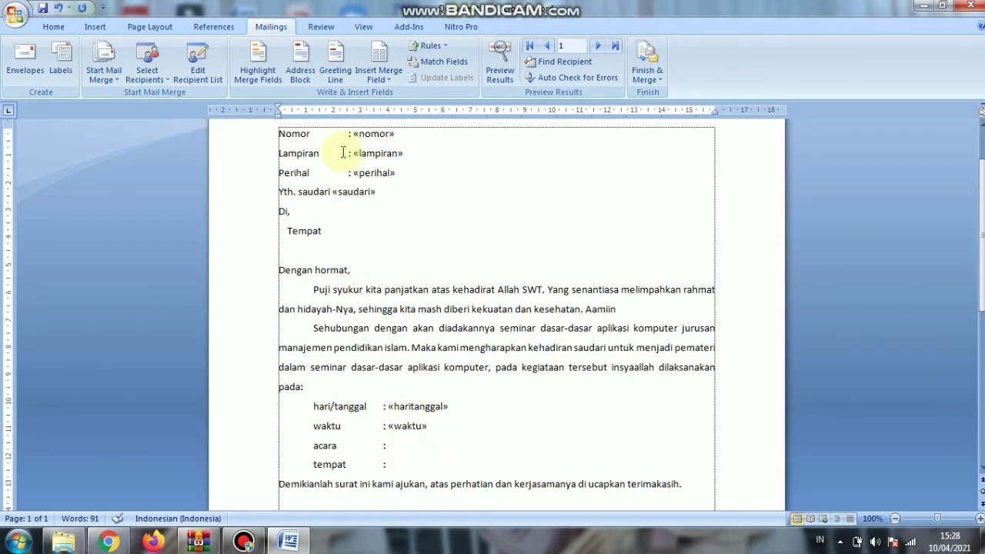
click(383, 75)
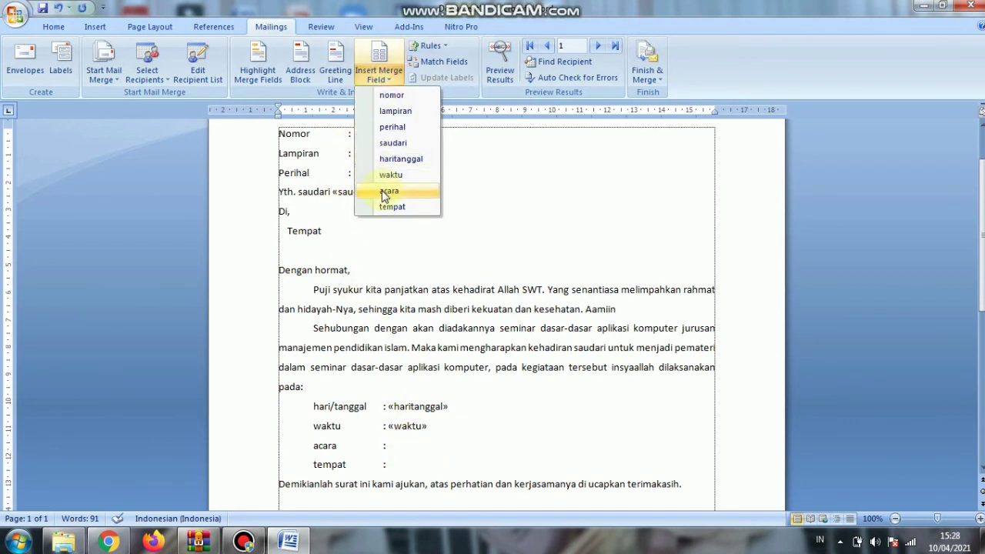
click(389, 191)
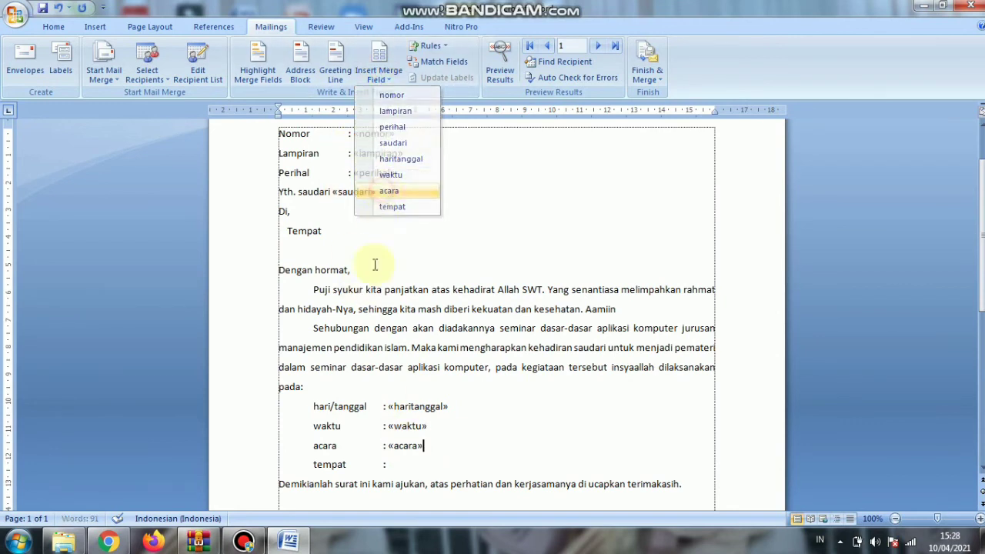
click(399, 464)
click(384, 81)
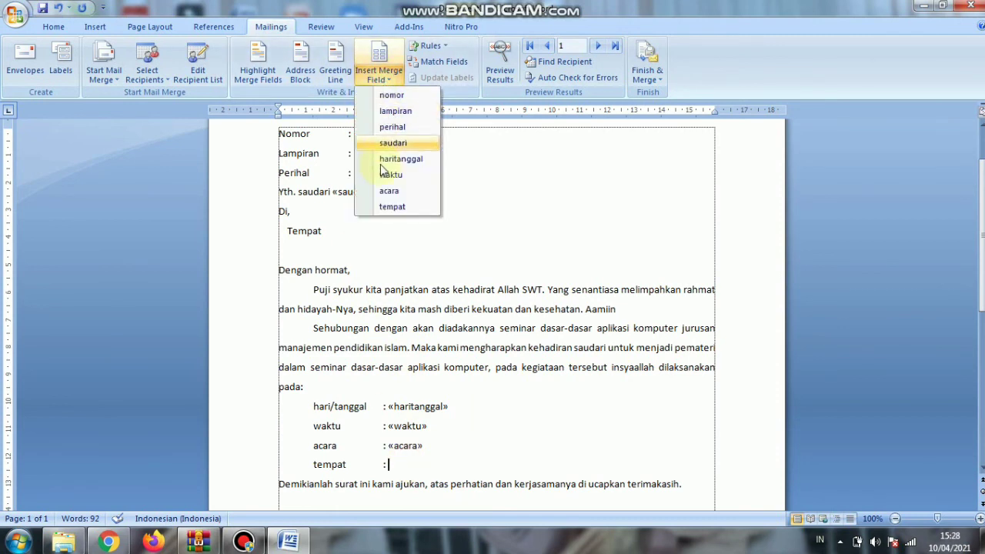
click(393, 205)
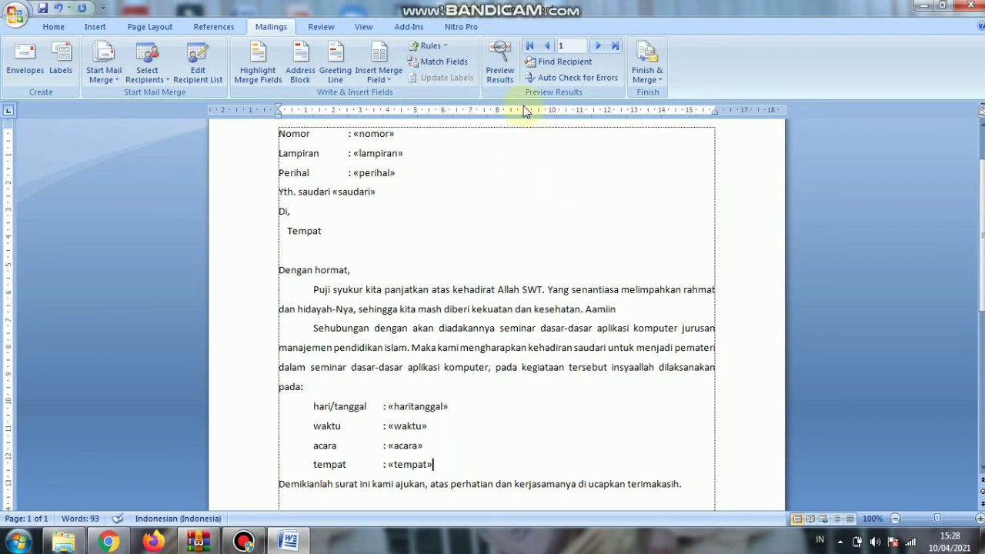
- Preview the merged letter for the first and second recipients, and return to the first record
click(499, 52)
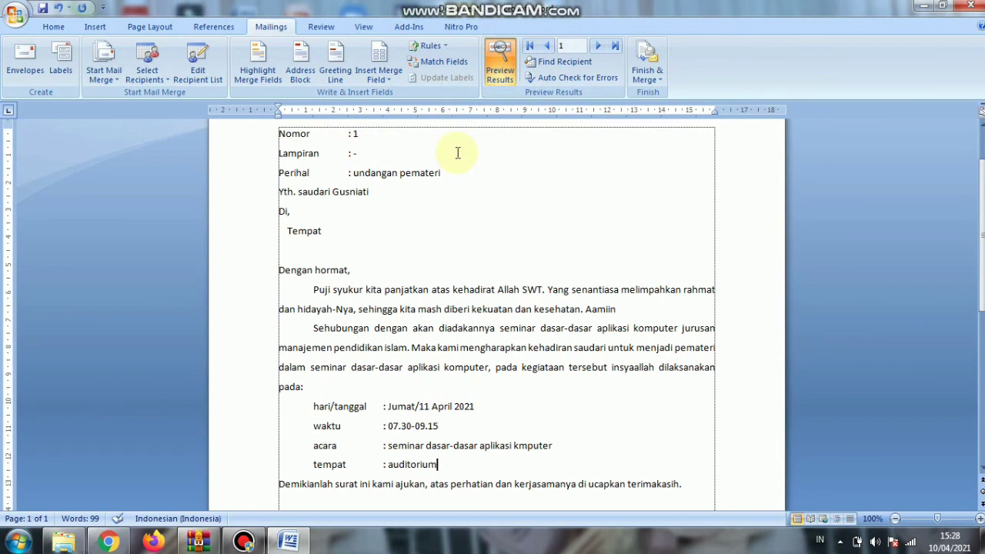
click(598, 48)
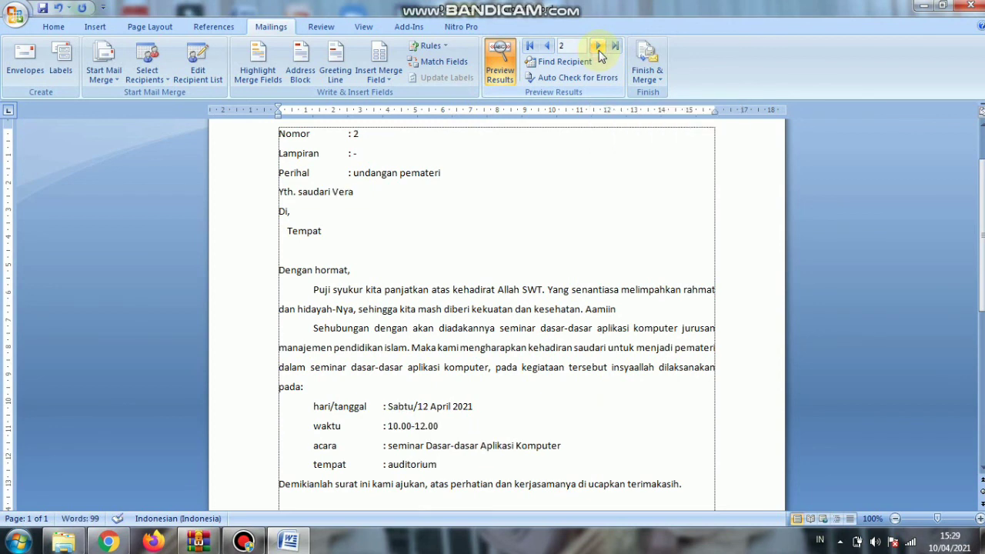
click(545, 48)
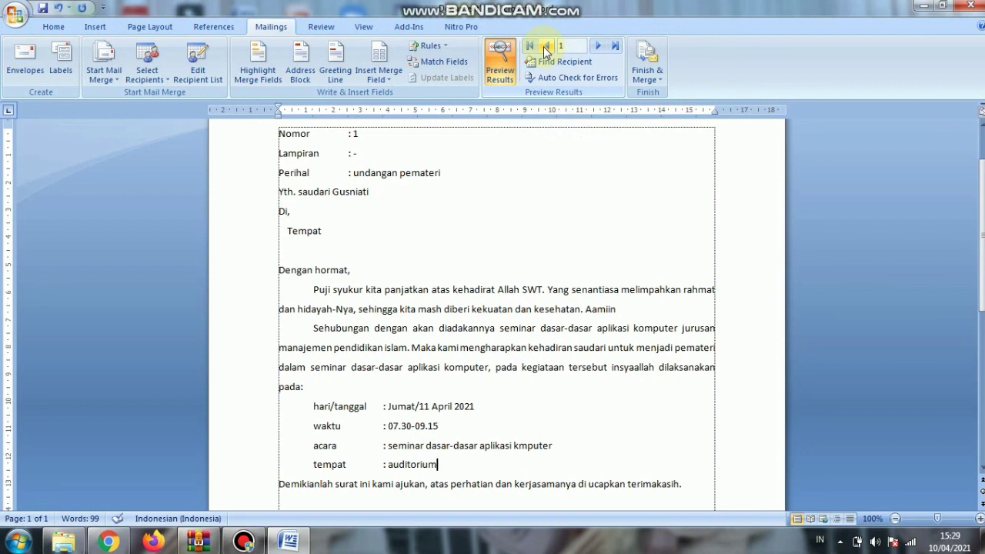
click(651, 77)
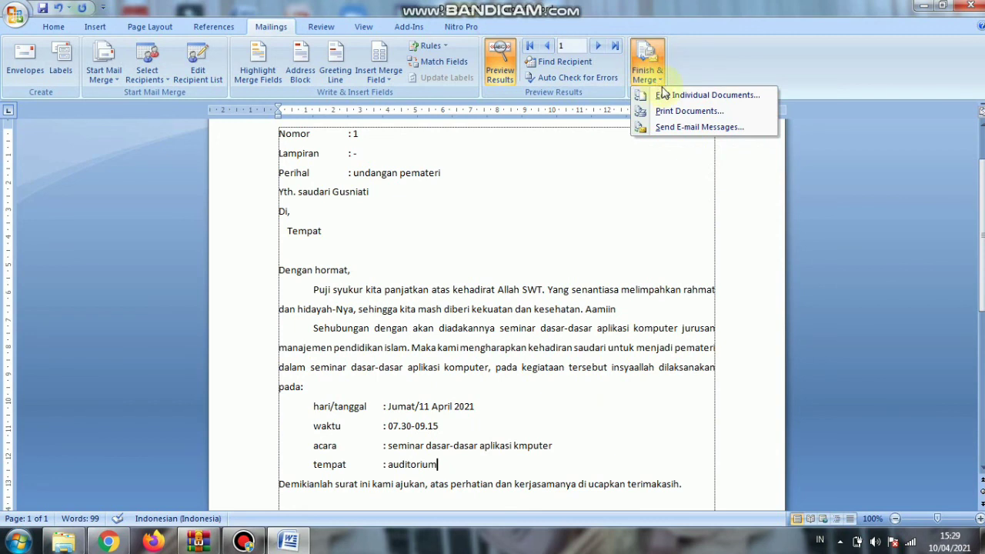
click(667, 97)
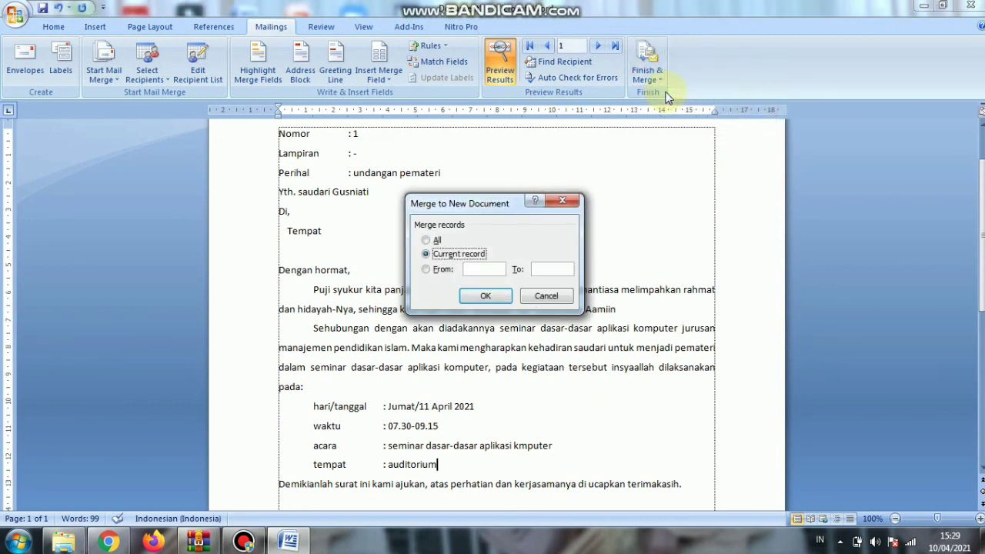
click(428, 241)
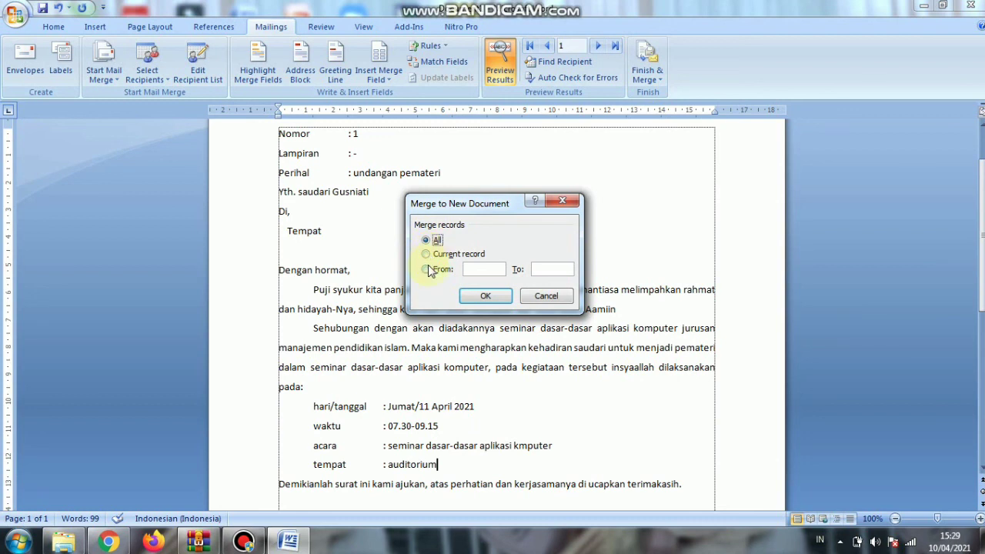
click(427, 270)
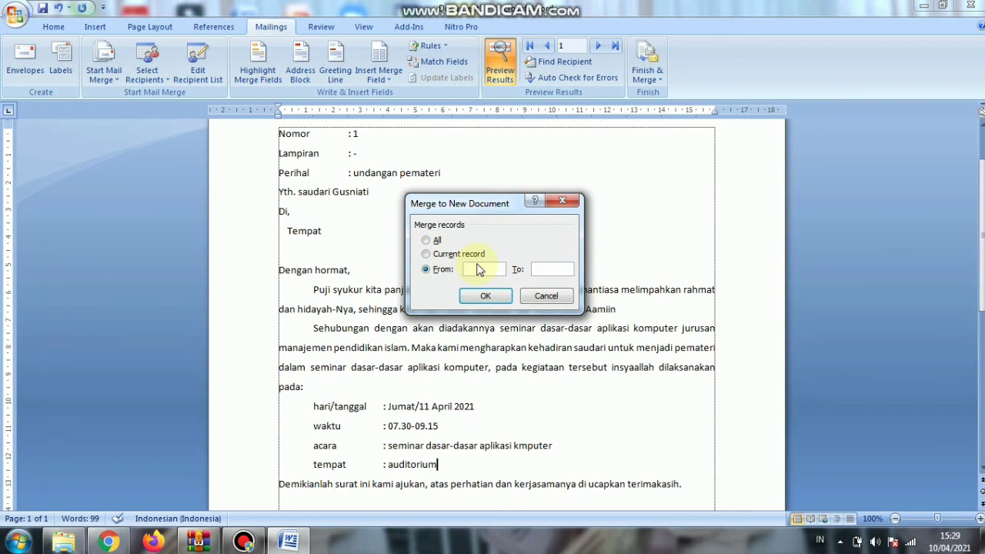
text(1)
click(539, 269)
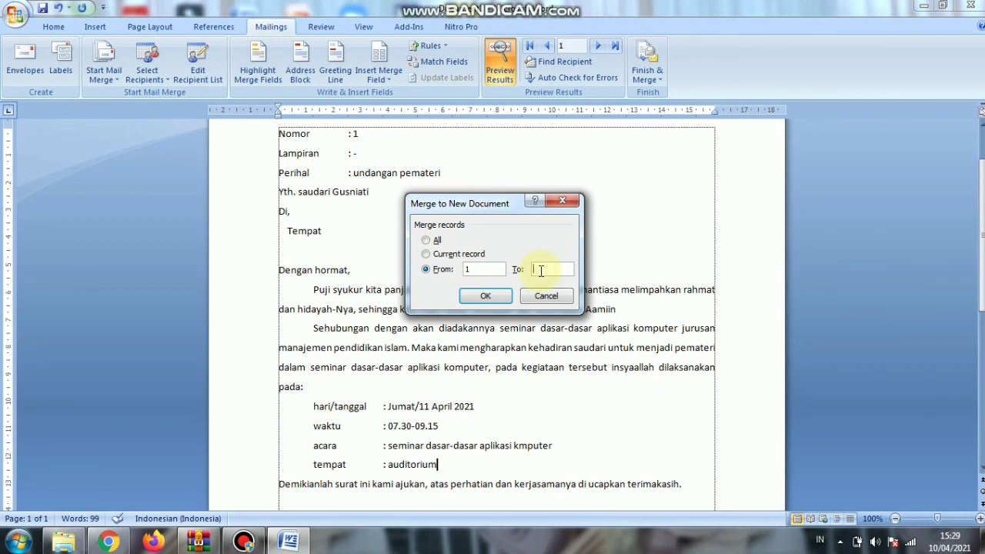
text(1)
click(561, 201)
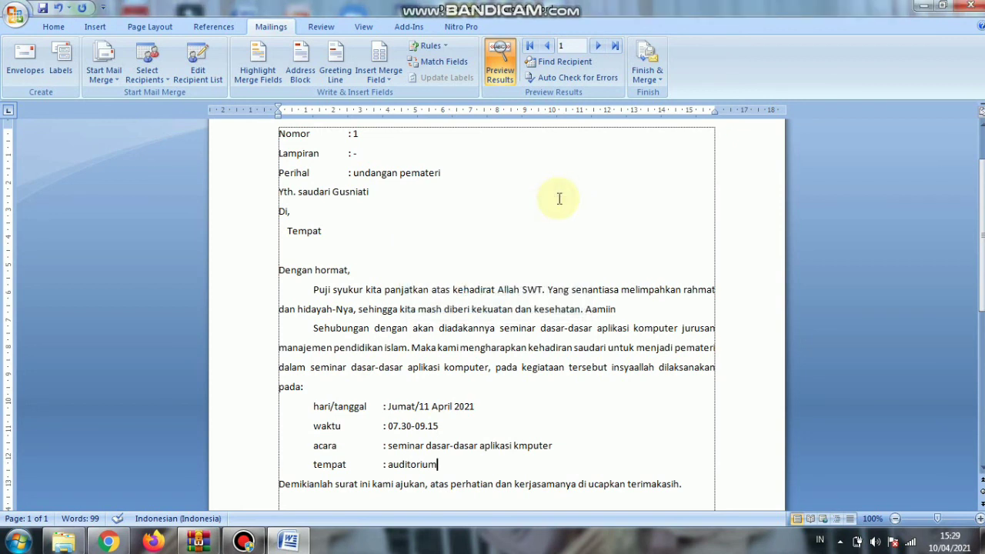